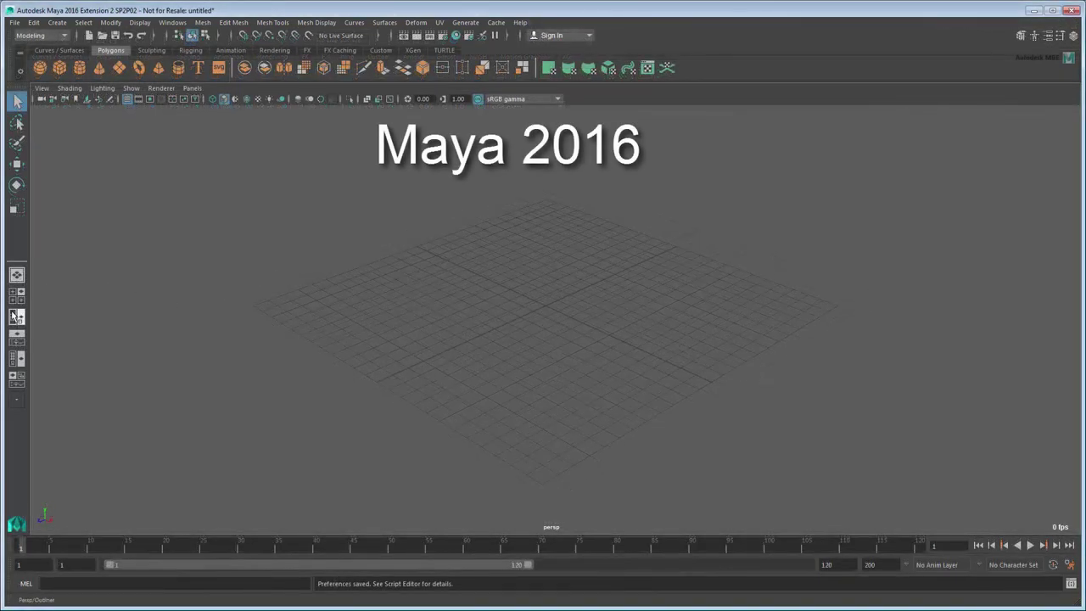
Cycle the quick layouts, ending with perspective, Hypergraph and Graph Editor together.
{"action": "left_click", "coordinate": [14, 317]}
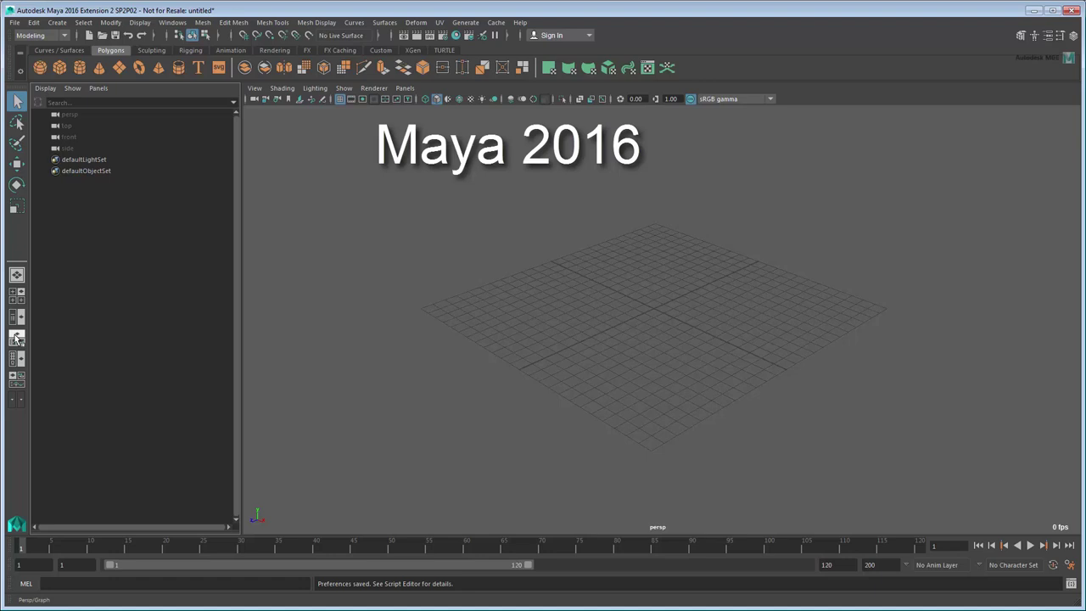
{"action": "left_click", "coordinate": [16, 338]}
{"action": "left_click", "coordinate": [16, 358]}
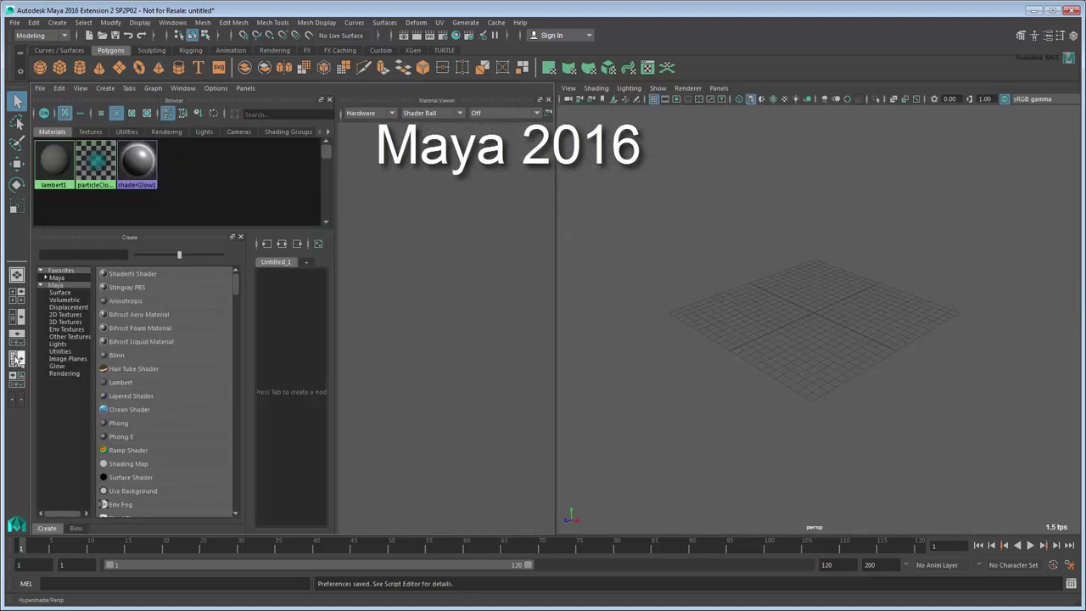
{"action": "left_click", "coordinate": [16, 378]}
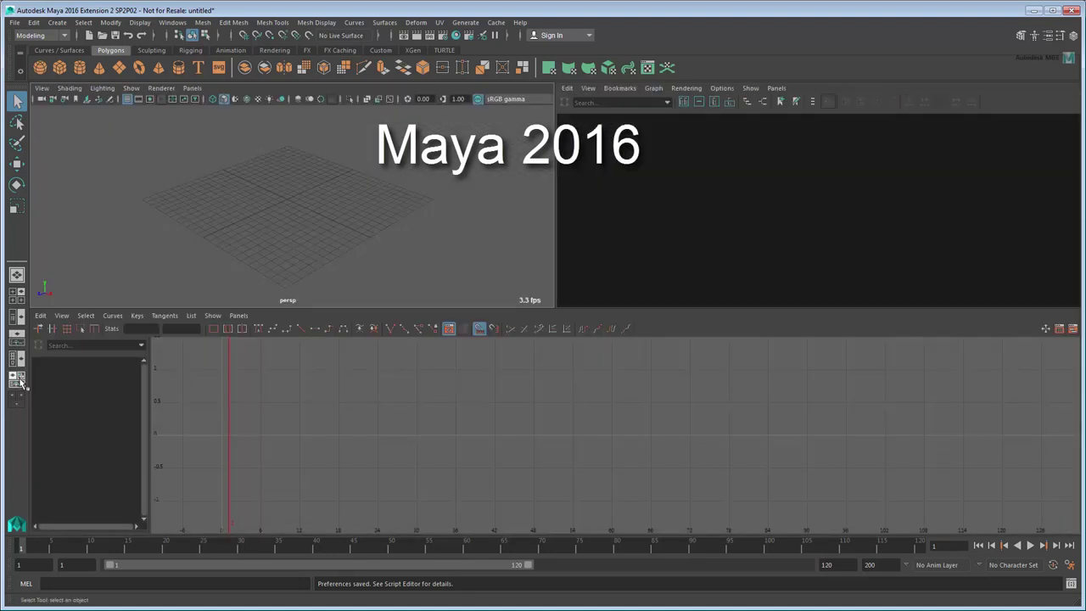
Show the Channel Box, Attribute Editor and Tool Settings panels.
{"action": "left_click", "coordinate": [1072, 35]}
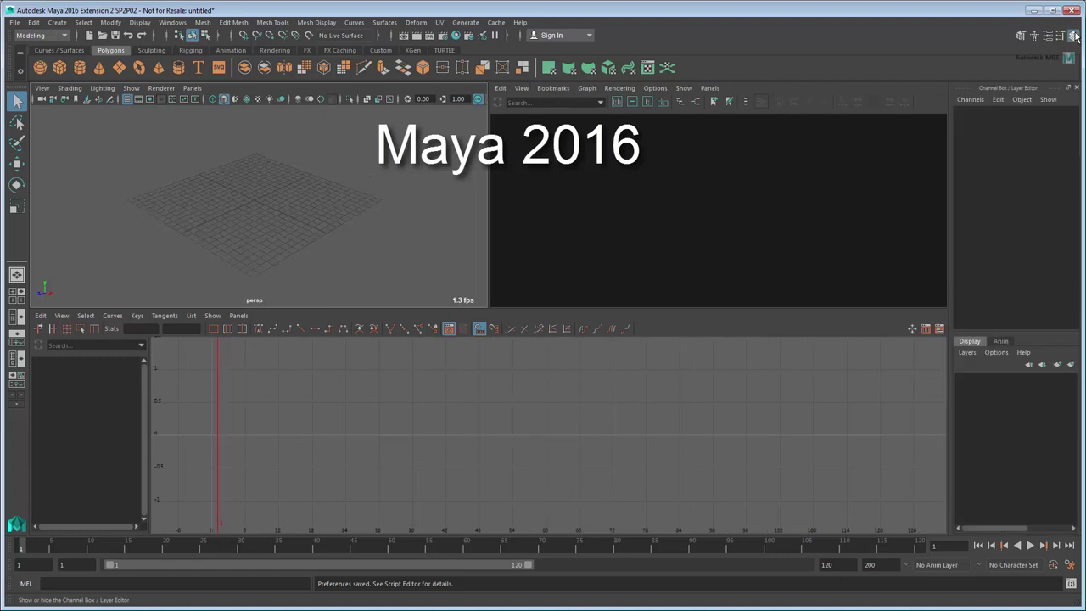
{"action": "left_click", "coordinate": [1048, 36]}
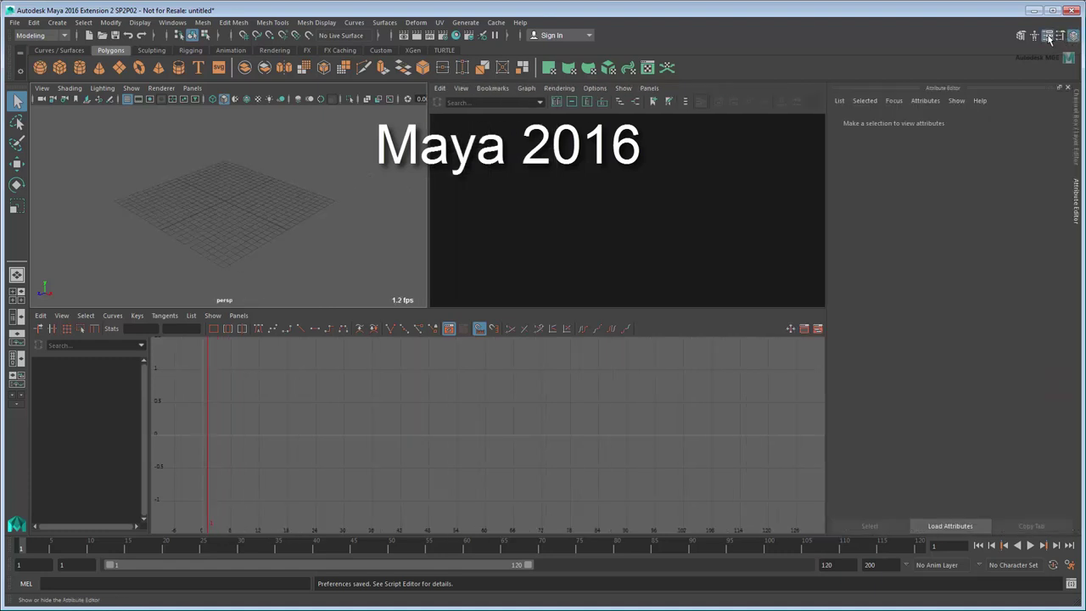
{"action": "left_click", "coordinate": [1060, 37]}
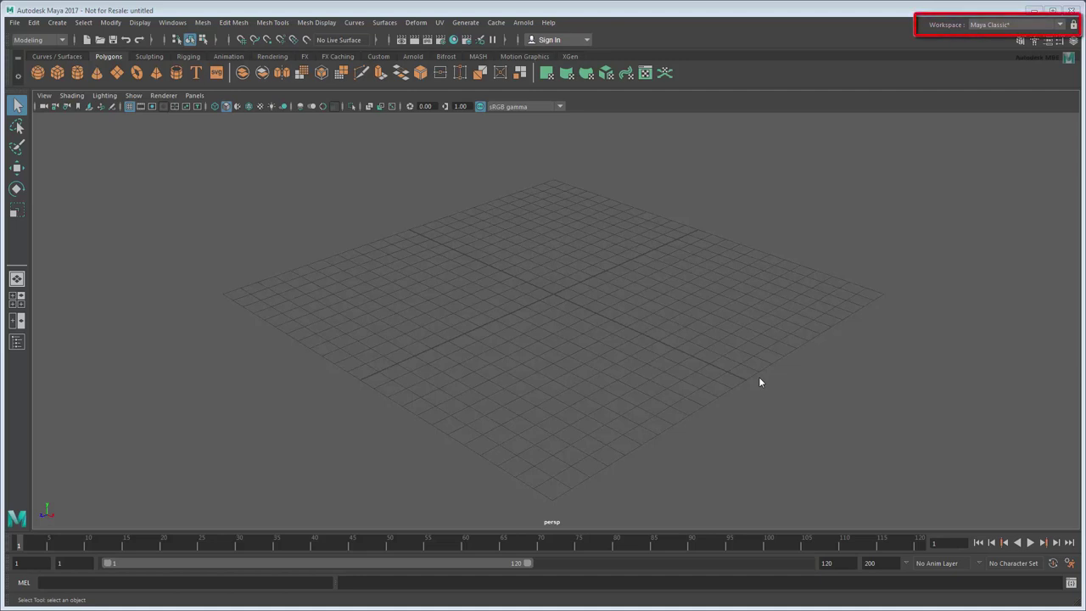
Try the Modeling - Standard, Sculpting and Rigging workspaces, then settle on Animation.
{"action": "left_click", "coordinate": [1062, 27]}
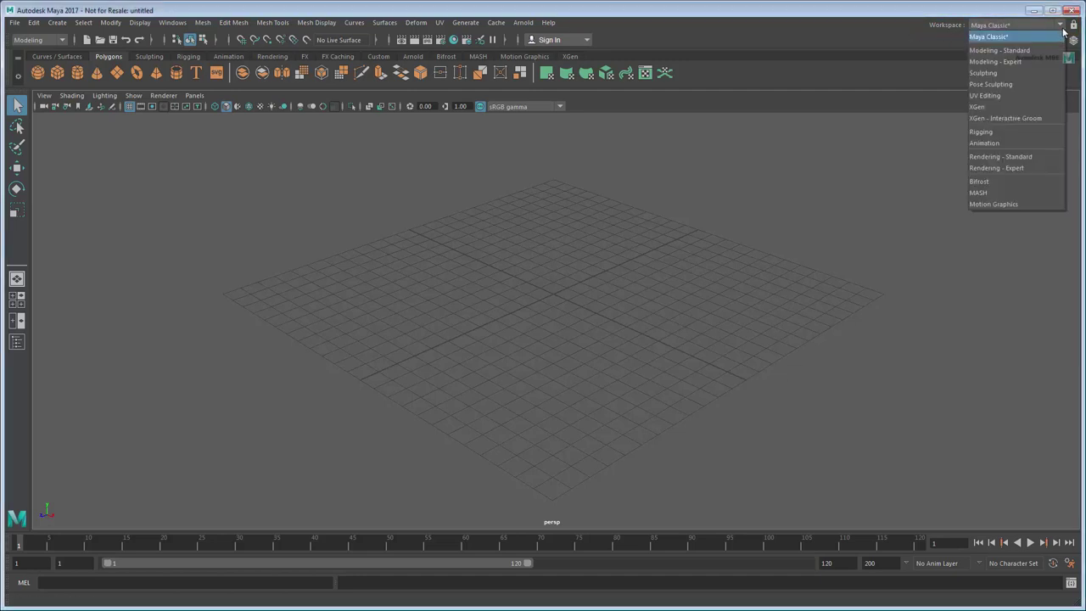
{"action": "left_click", "coordinate": [1045, 50]}
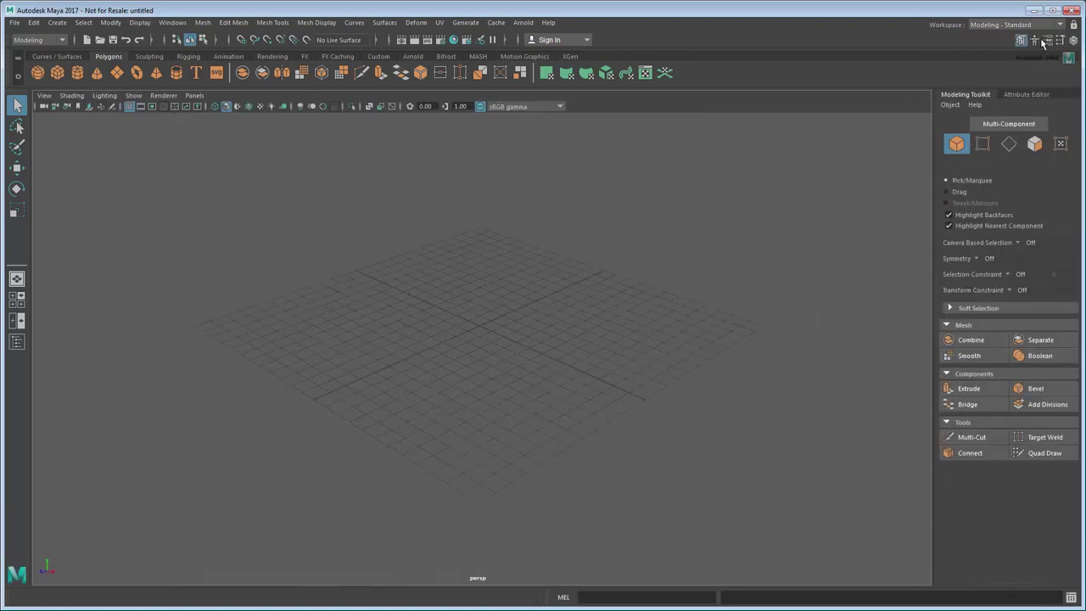
{"action": "left_click", "coordinate": [1039, 28]}
{"action": "left_click", "coordinate": [1022, 73]}
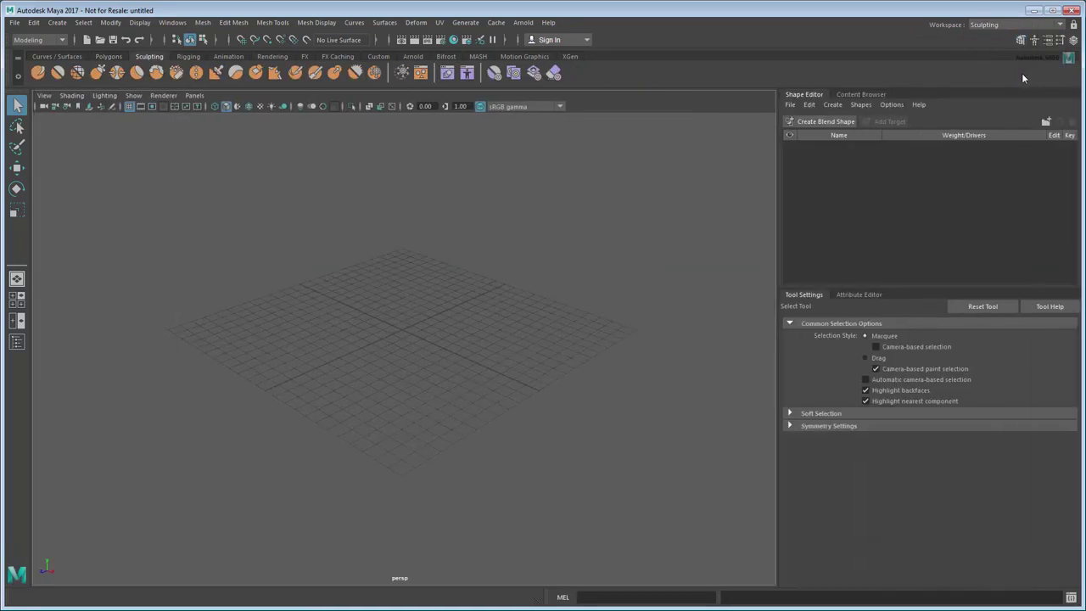
{"action": "left_click", "coordinate": [1014, 25]}
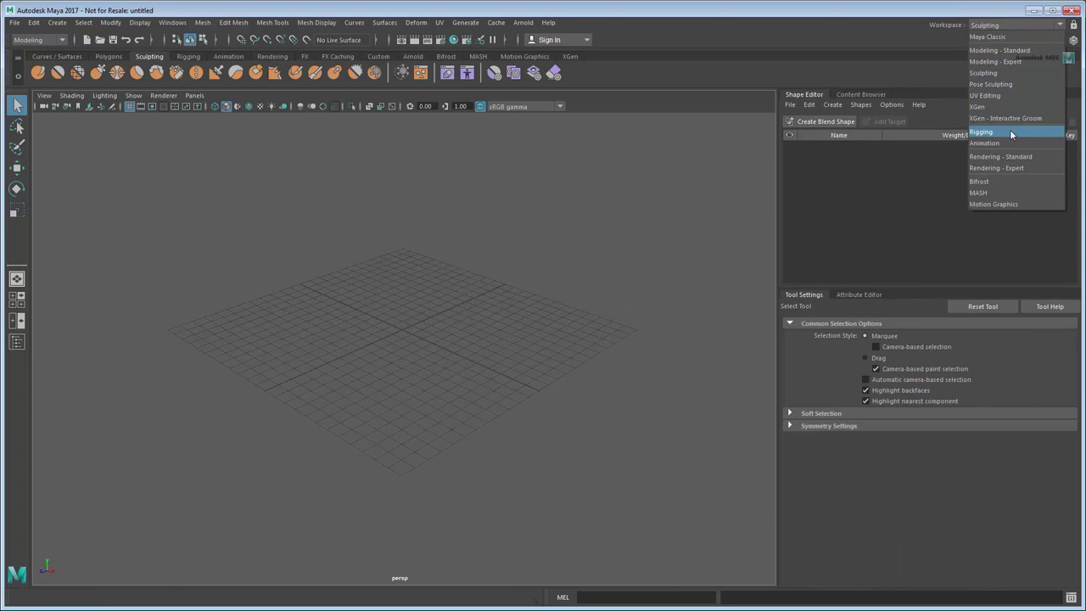
{"action": "left_click", "coordinate": [1010, 131]}
{"action": "left_click", "coordinate": [1012, 25]}
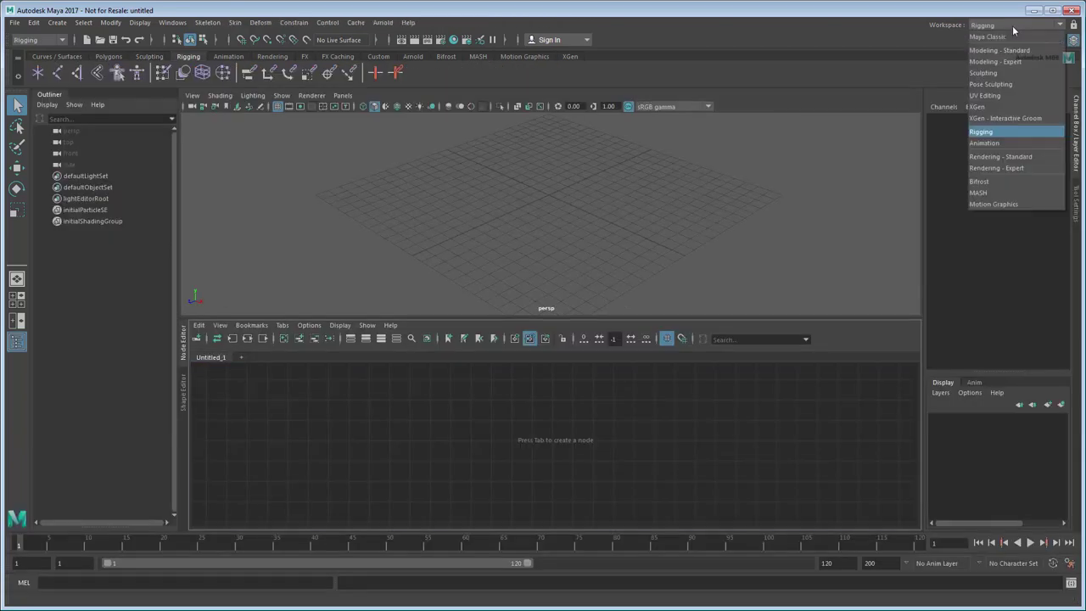
{"action": "left_click", "coordinate": [1009, 143]}
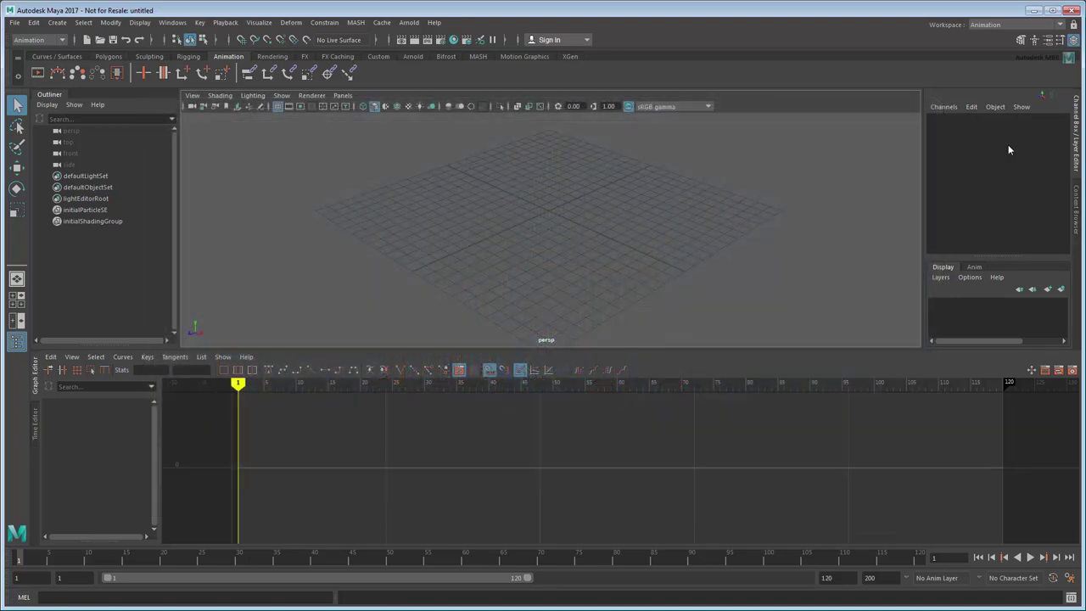
Switch to Modeling - Standard and flip the side panel to Attribute Editor and back to Modeling Toolkit.
{"action": "left_click", "coordinate": [999, 29]}
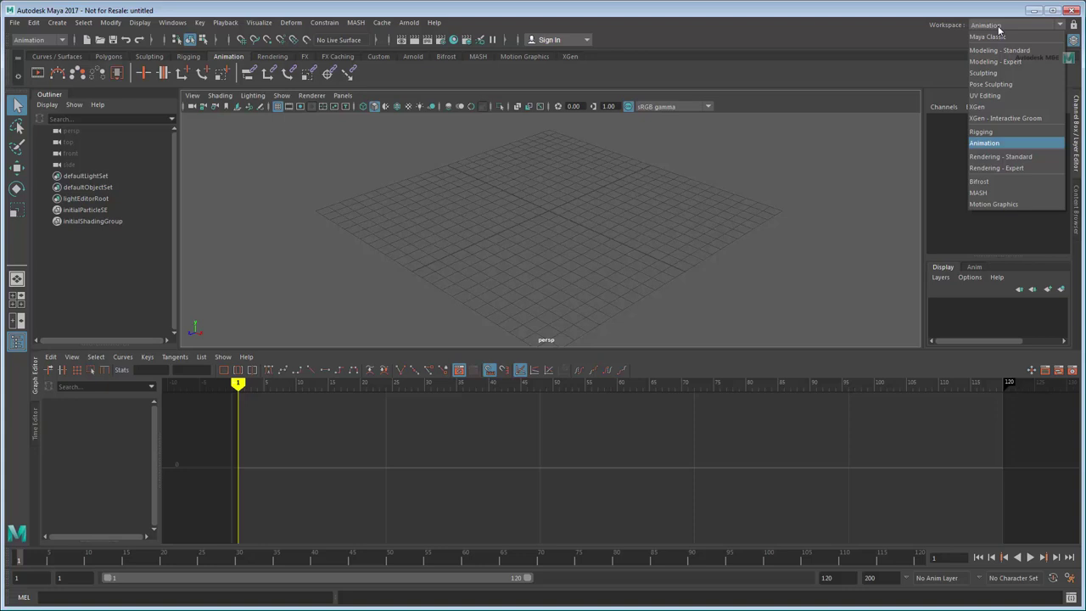
{"action": "left_click", "coordinate": [1043, 51]}
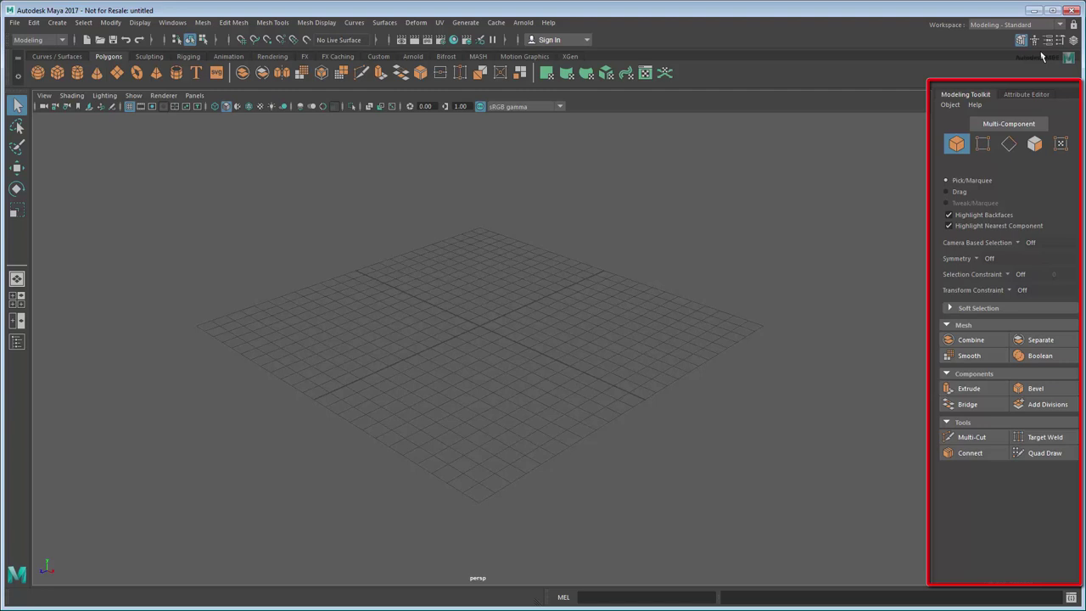
{"action": "left_click", "coordinate": [1047, 40]}
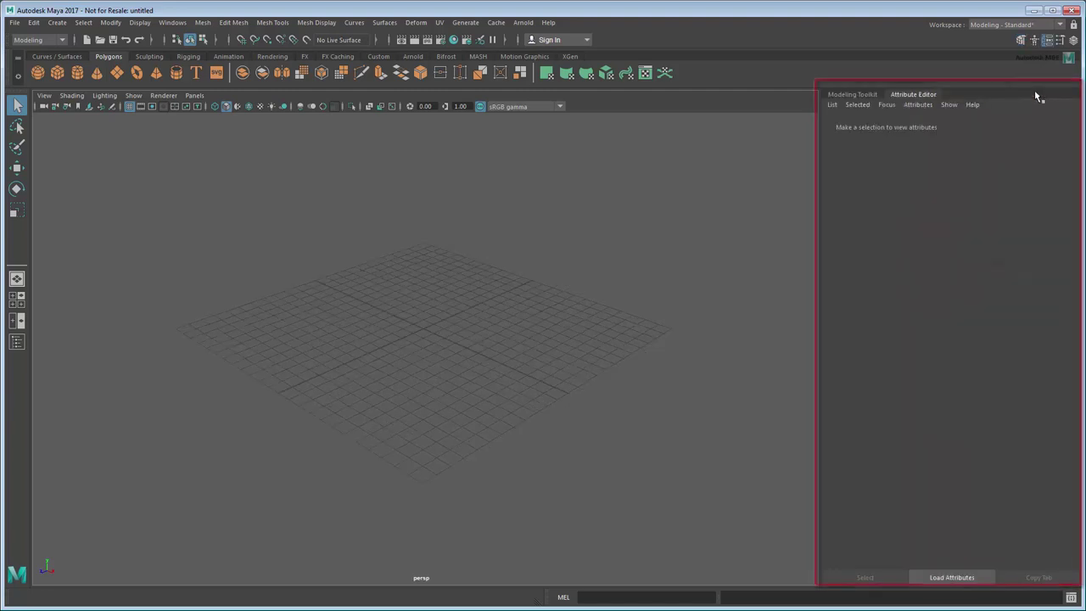
{"action": "left_click", "coordinate": [855, 94]}
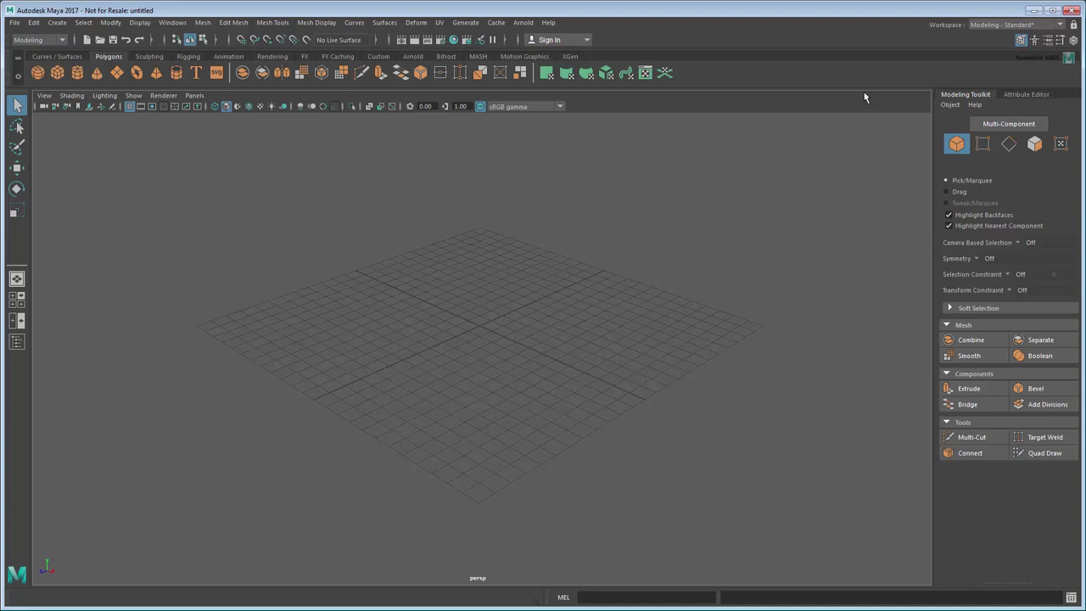
Create a polygon cube sized 1.5 × 2 × 1.5 with 3 × 3 subdivisions.
{"action": "left_click", "coordinate": [57, 72]}
{"action": "left_click", "coordinate": [1025, 94]}
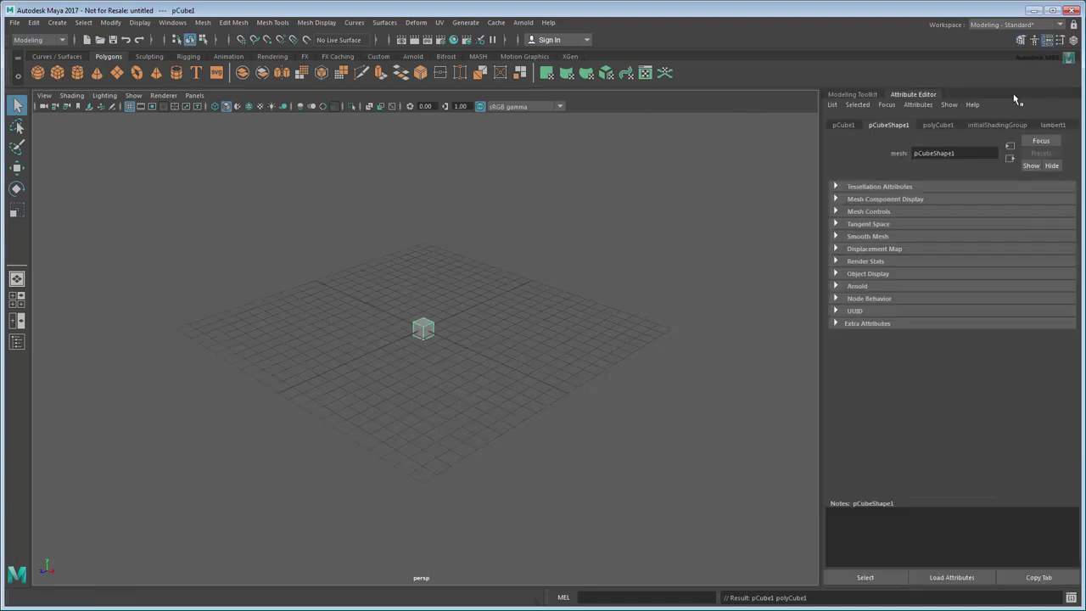
{"action": "left_click", "coordinate": [939, 125]}
{"action": "double_click", "coordinate": [929, 199]}
{"action": "type", "text": "1.5"}
{"action": "key", "text": "Tab"}
{"action": "type", "text": "2"}
{"action": "key", "text": "Tab"}
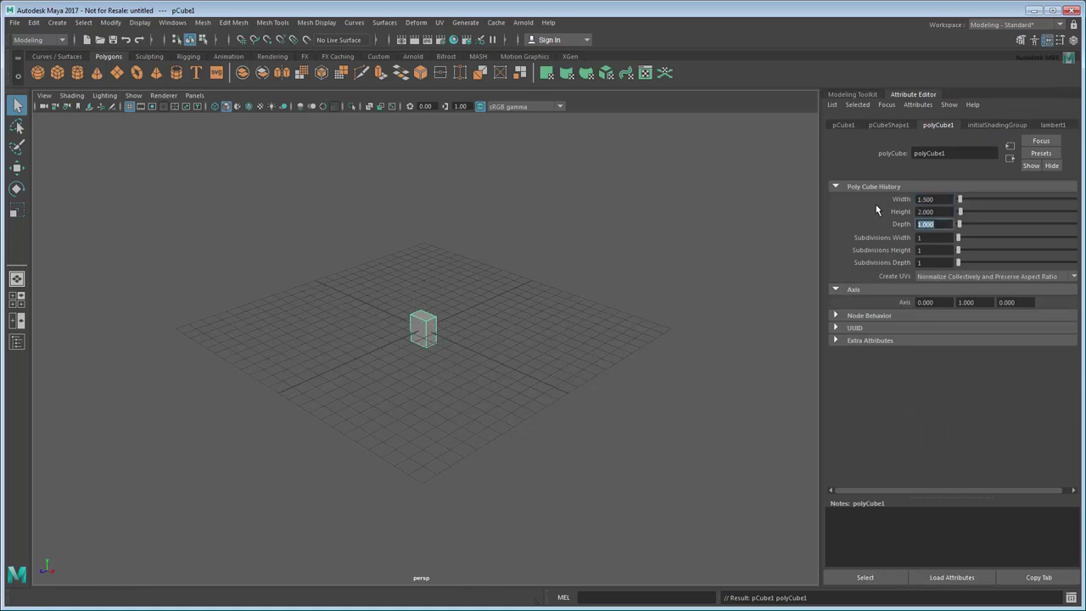
{"action": "type", "text": "1.5"}
{"action": "key", "text": "Tab"}
{"action": "type", "text": "3"}
{"action": "key", "text": "Tab"}
{"action": "key", "text": "Tab"}
{"action": "type", "text": "3"}
{"action": "key", "text": "Tab"}
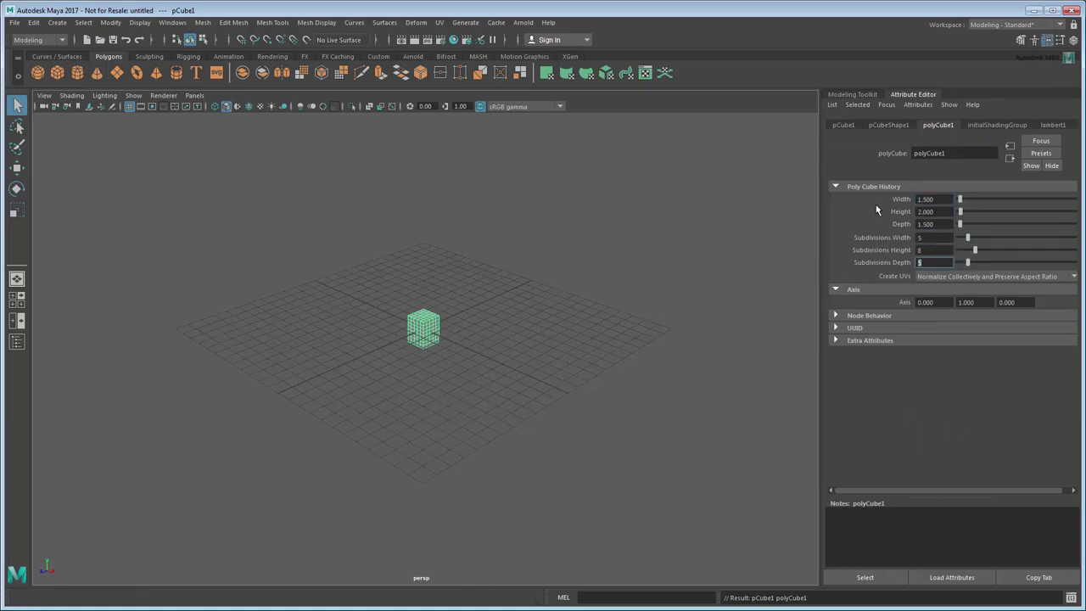
Frame the cube, shift its pivot toward the base, and select its top faces.
{"action": "left_click", "coordinate": [844, 126]}
{"action": "key", "text": "f"}
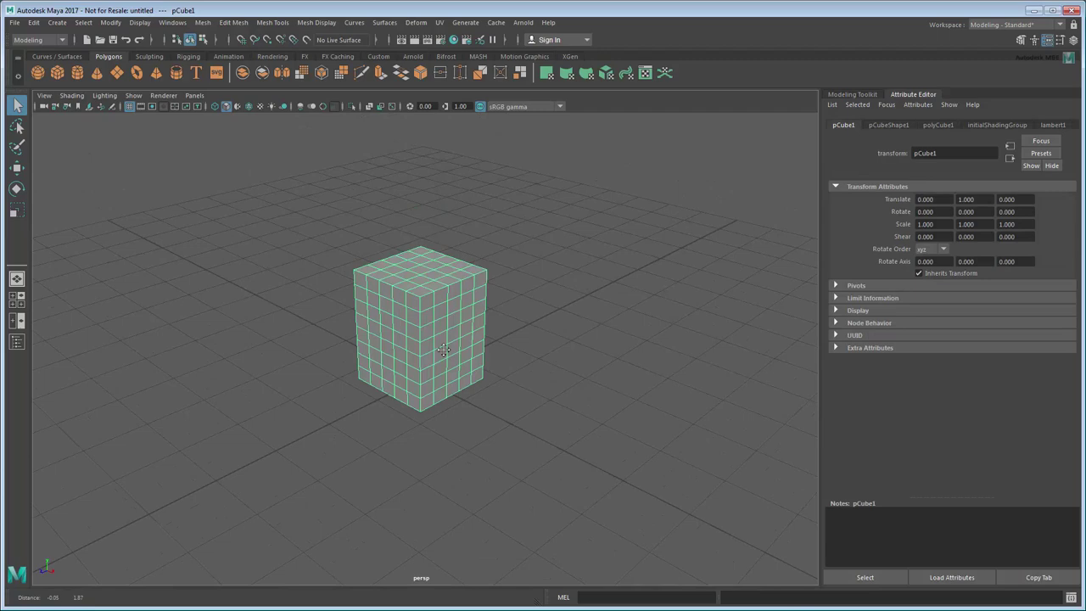
{"action": "key", "text": "w"}
{"action": "left_click_drag", "start_coordinate": [429, 277], "coordinate": [416, 250]}
{"action": "key", "text": "F11"}
{"action": "key", "text": "q"}
{"action": "left_click", "coordinate": [422, 255]}
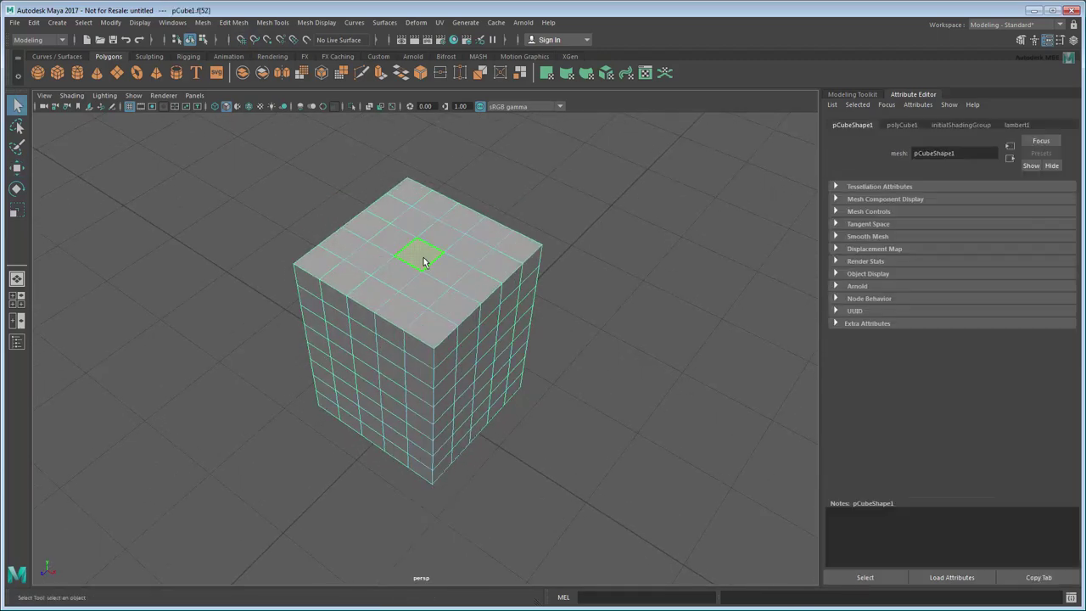
Extrude the top faces upward, inset them with an offset, then extrude them down into a recess.
{"action": "left_click", "coordinate": [852, 94]}
{"action": "left_click", "coordinate": [967, 387]}
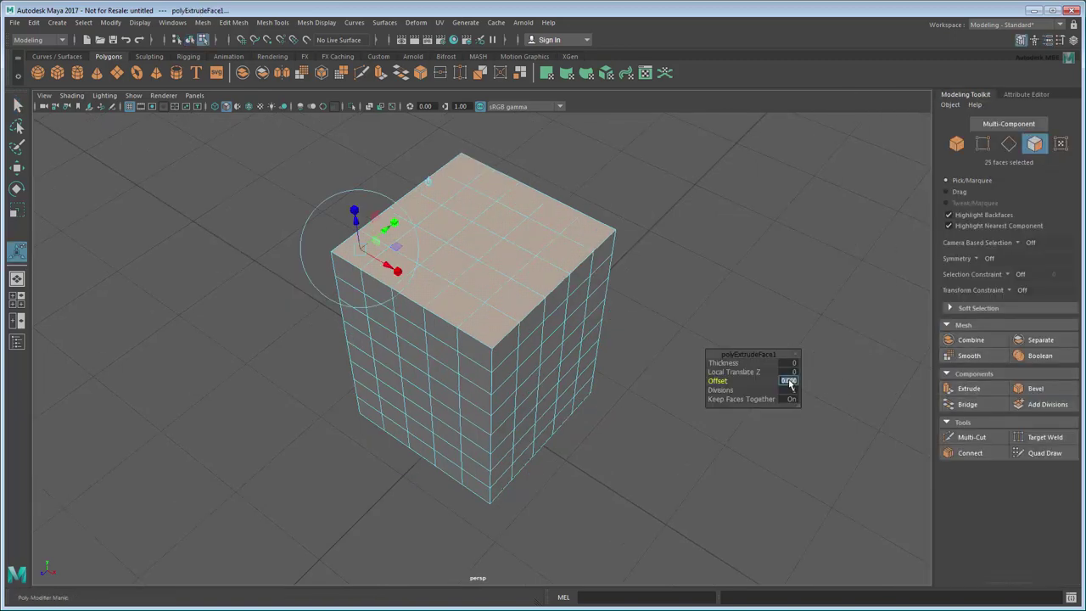
{"action": "left_click_drag", "start_coordinate": [374, 242], "coordinate": [377, 187], "text": "alt"}
{"action": "key", "text": "ctrl+e"}
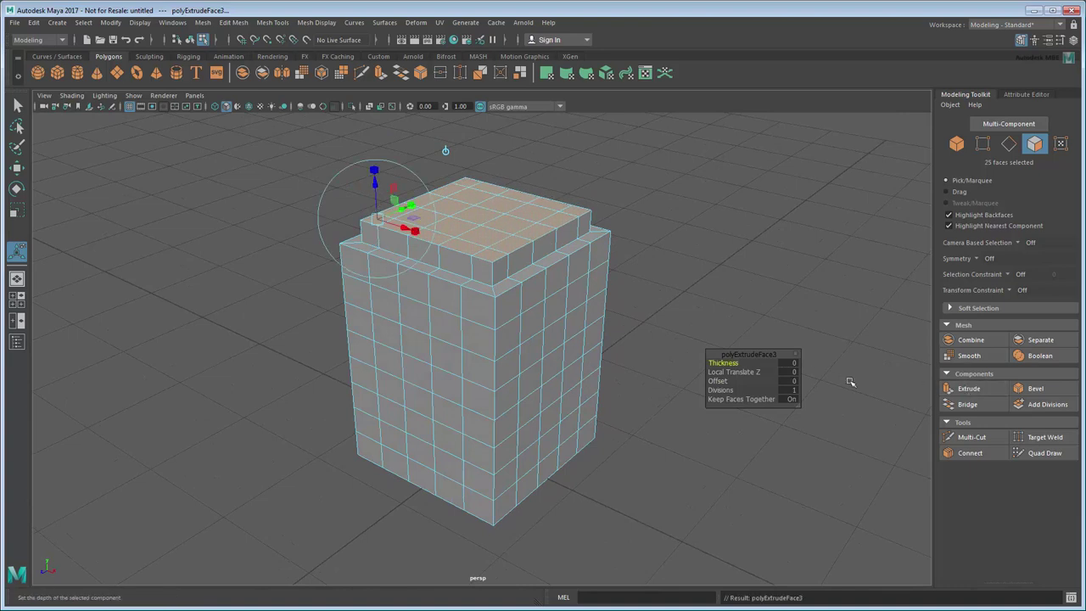
{"action": "left_click_drag", "start_coordinate": [792, 379], "coordinate": [791, 386]}
{"action": "left_click", "coordinate": [968, 388]}
{"action": "left_click_drag", "start_coordinate": [378, 180], "coordinate": [388, 212]}
{"action": "left_click", "coordinate": [260, 250]}
{"action": "key", "text": "q"}
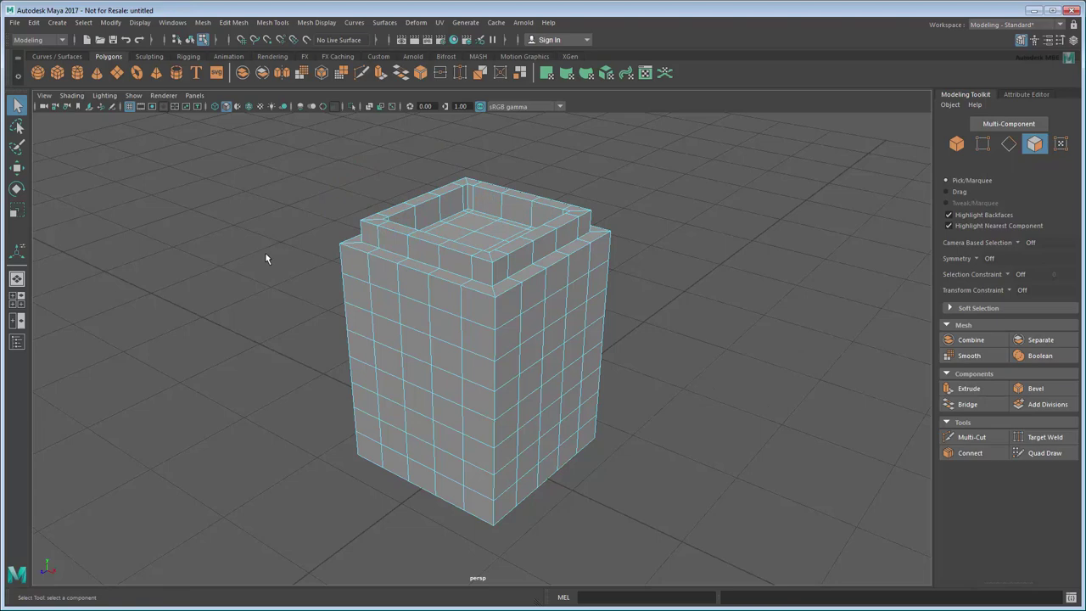
Collapse and reopen the Modeling Toolkit, toggle expert mode, then restore the full interface.
{"action": "left_click", "coordinate": [988, 95]}
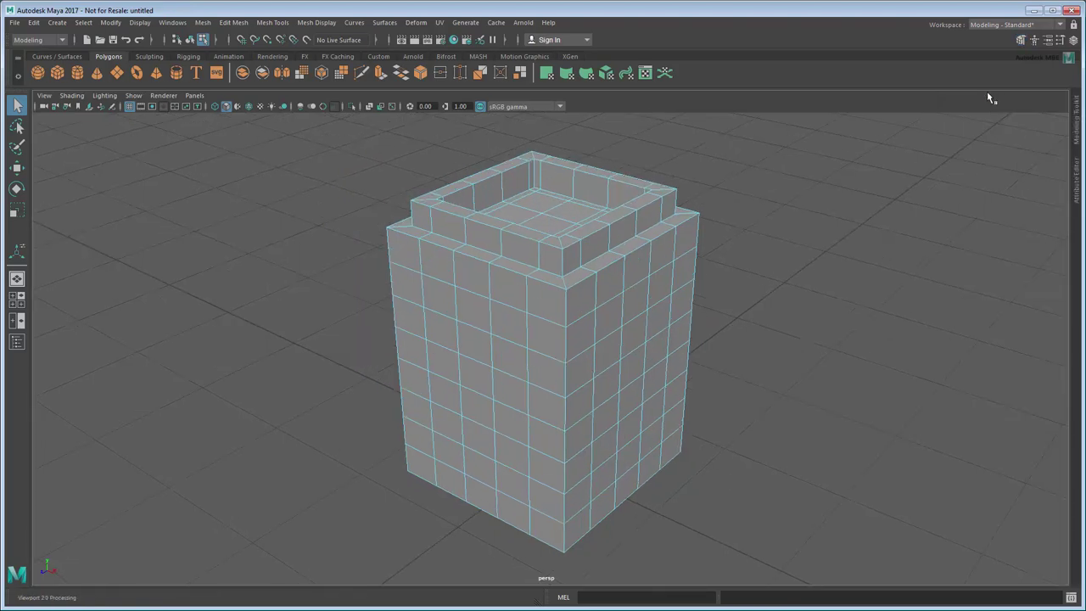
{"action": "left_click", "coordinate": [1077, 143]}
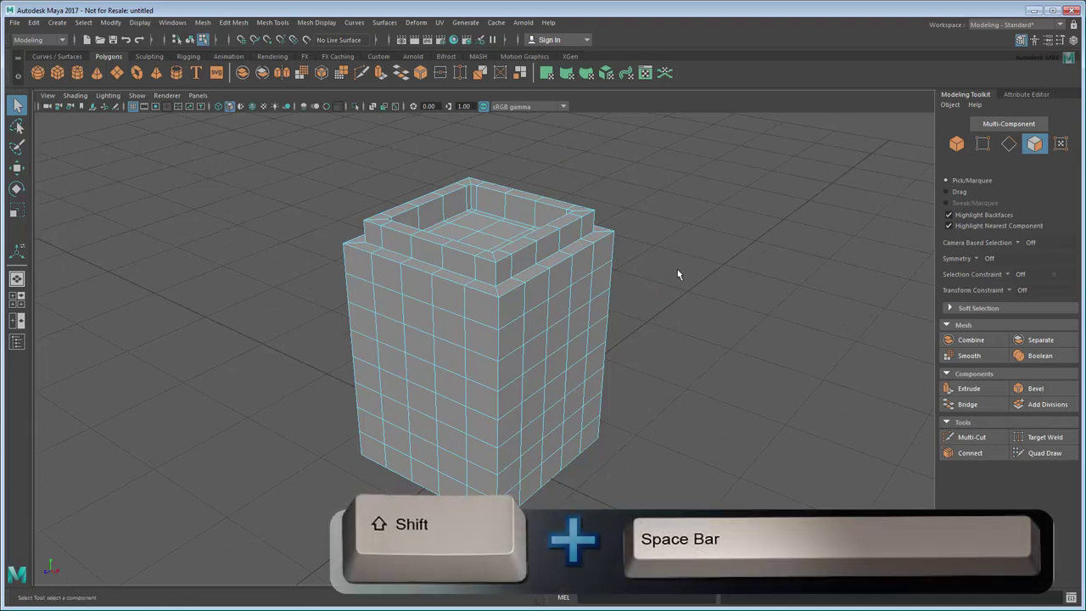
{"action": "key", "text": "shift+space"}
{"action": "key", "text": "shift+space"}
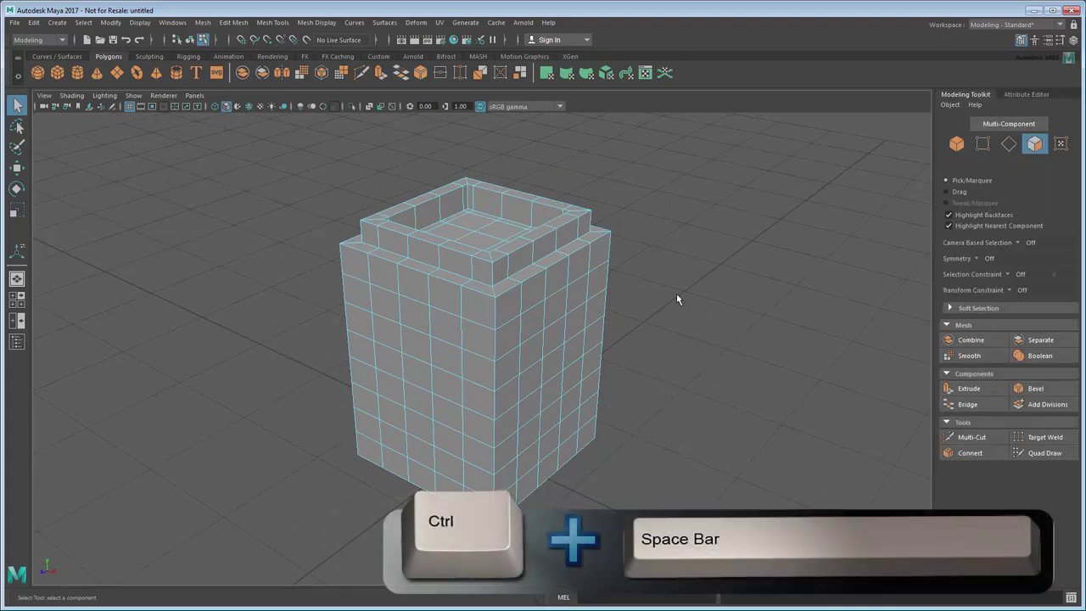
{"action": "key", "text": "ctrl+space"}
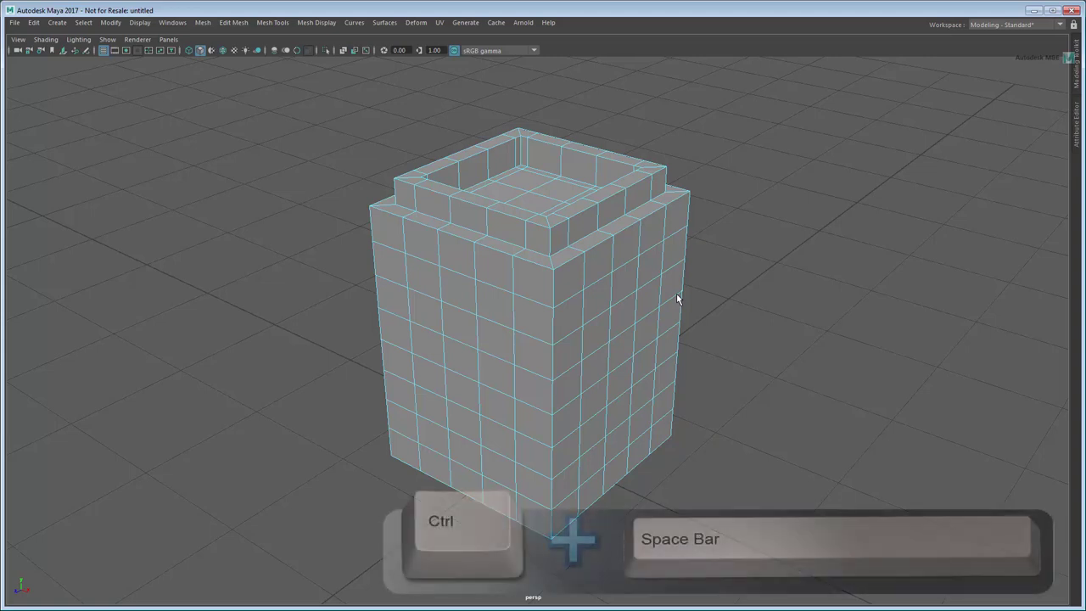
{"action": "key", "text": "ctrl+space"}
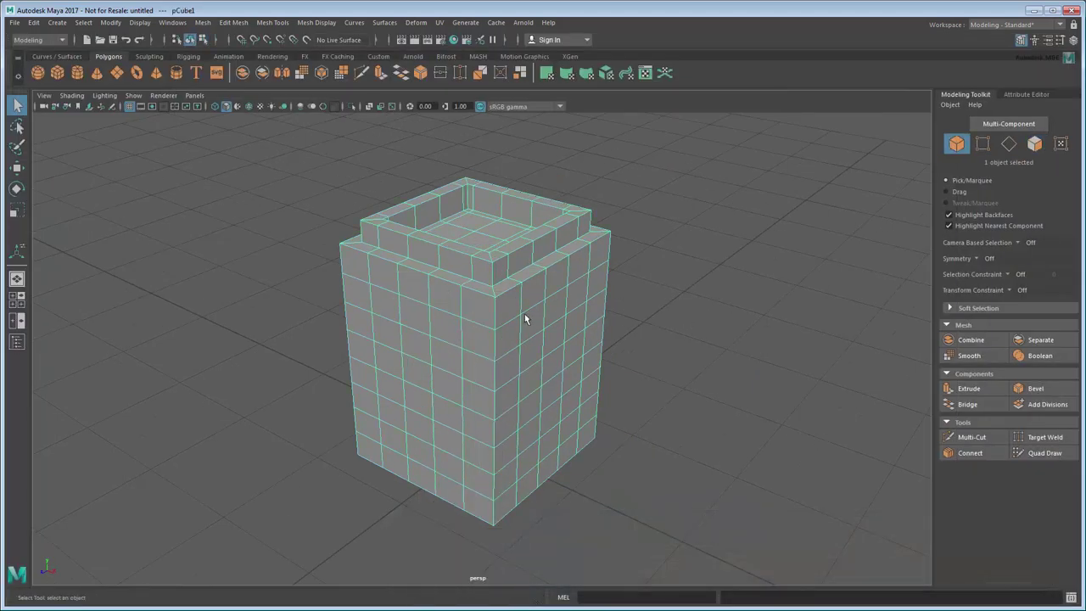
Delete the box, experiment with a plane and an extruded triangle face, then switch to the MASH workspace.
{"action": "key", "text": "Delete"}
{"action": "right_click_drag", "start_coordinate": [534, 373], "coordinate": [533, 436], "text": "shift"}
{"action": "key", "text": "ctrl+a"}
{"action": "left_click", "coordinate": [939, 125]}
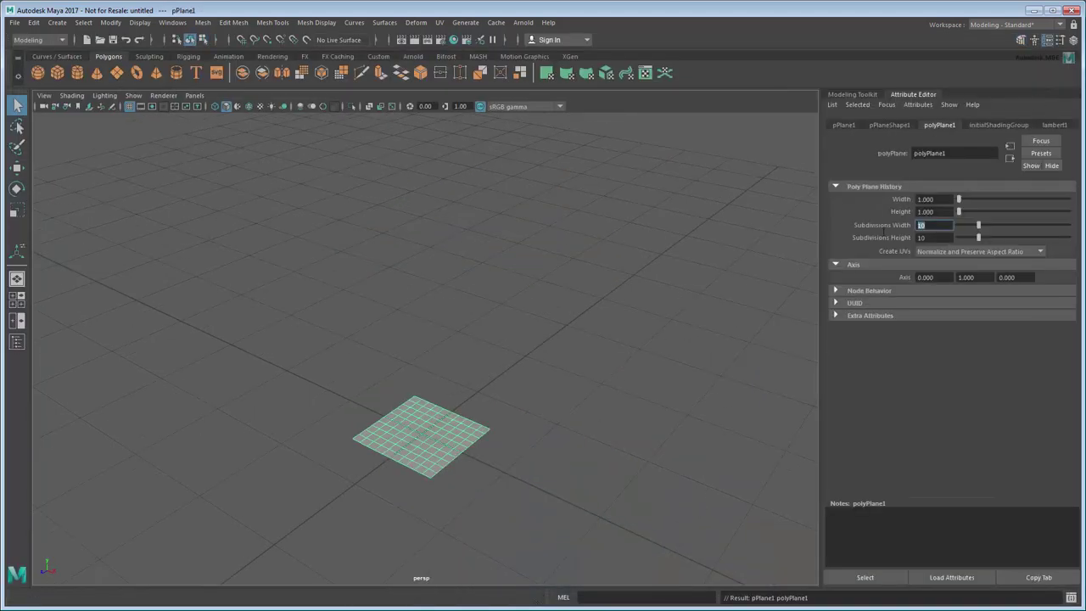
{"action": "left_click", "coordinate": [497, 339]}
{"action": "left_click_drag", "start_coordinate": [497, 339], "coordinate": [497, 400], "text": "alt"}
{"action": "left_click", "coordinate": [438, 280]}
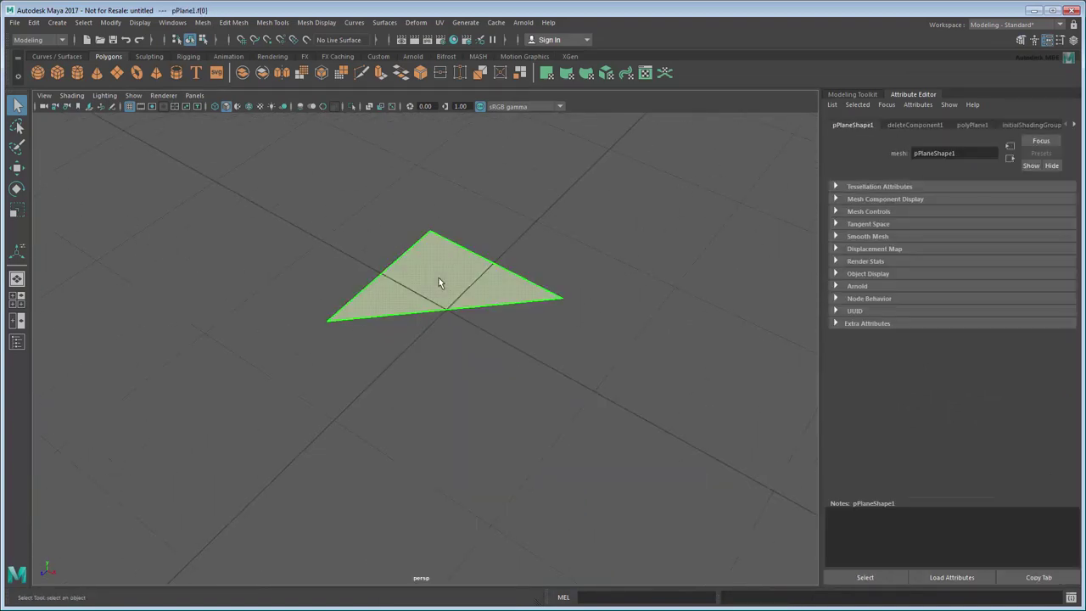
{"action": "key", "text": "ctrl+F11"}
{"action": "left_click", "coordinate": [852, 94]}
{"action": "left_click", "coordinate": [968, 388]}
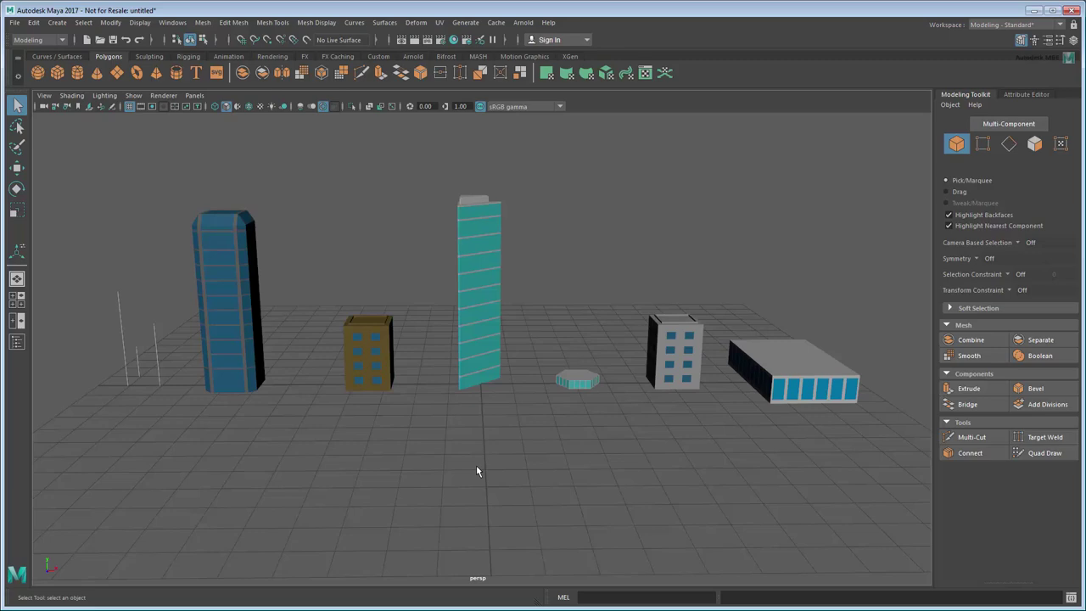
{"action": "left_click", "coordinate": [1005, 26]}
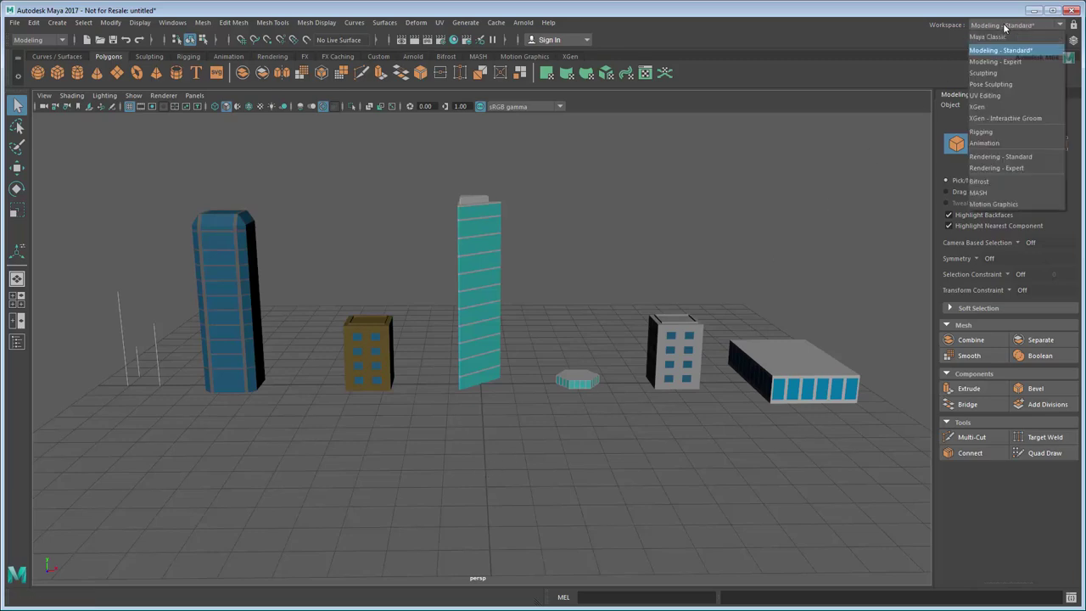
{"action": "left_click", "coordinate": [1006, 193]}
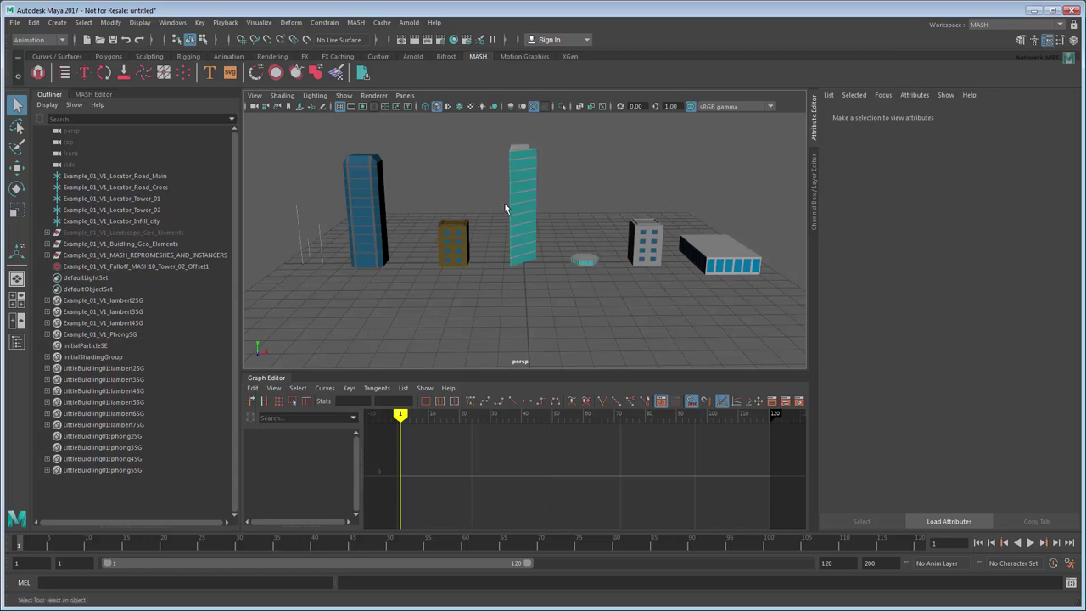
Glance at the MASH Editor, then show the Channel Box and Layer Editor with three display layers.
{"action": "left_click", "coordinate": [104, 97]}
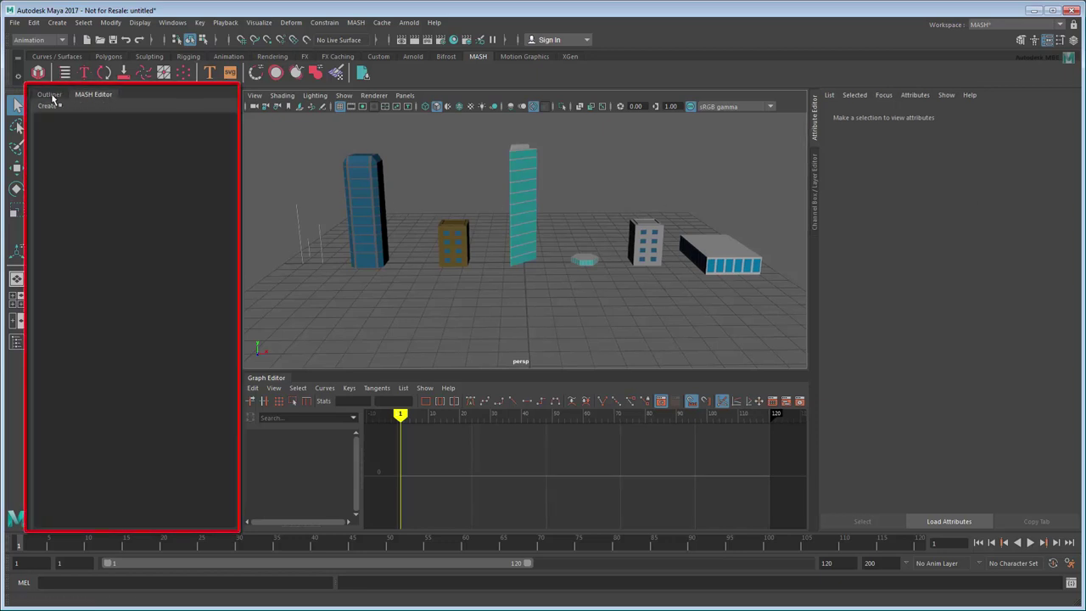
{"action": "left_click", "coordinate": [52, 96]}
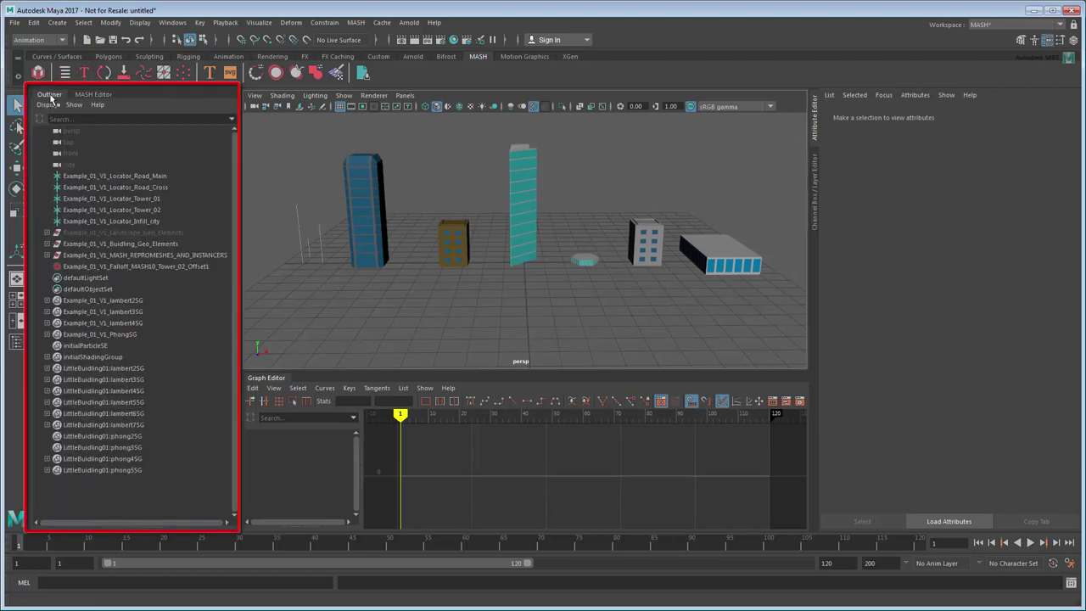
{"action": "left_click", "coordinate": [817, 168]}
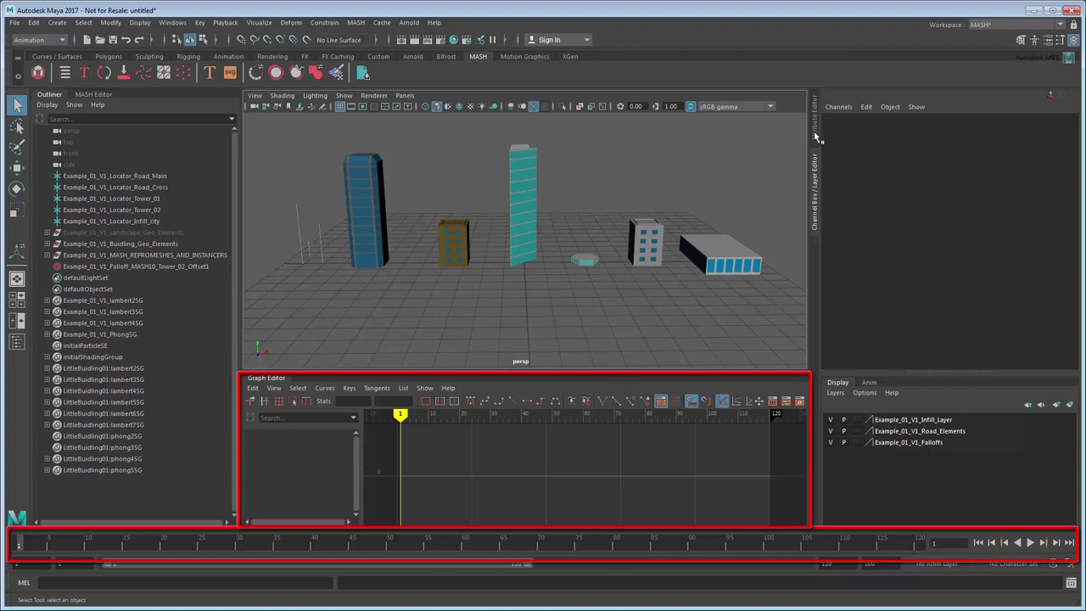
Hide the blue tower, yellow building and locators, then make a MASH network from the teal tower.
{"action": "left_click", "coordinate": [815, 134]}
{"action": "left_click_drag", "start_coordinate": [265, 159], "coordinate": [483, 271]}
{"action": "key", "text": "ctrl+h"}
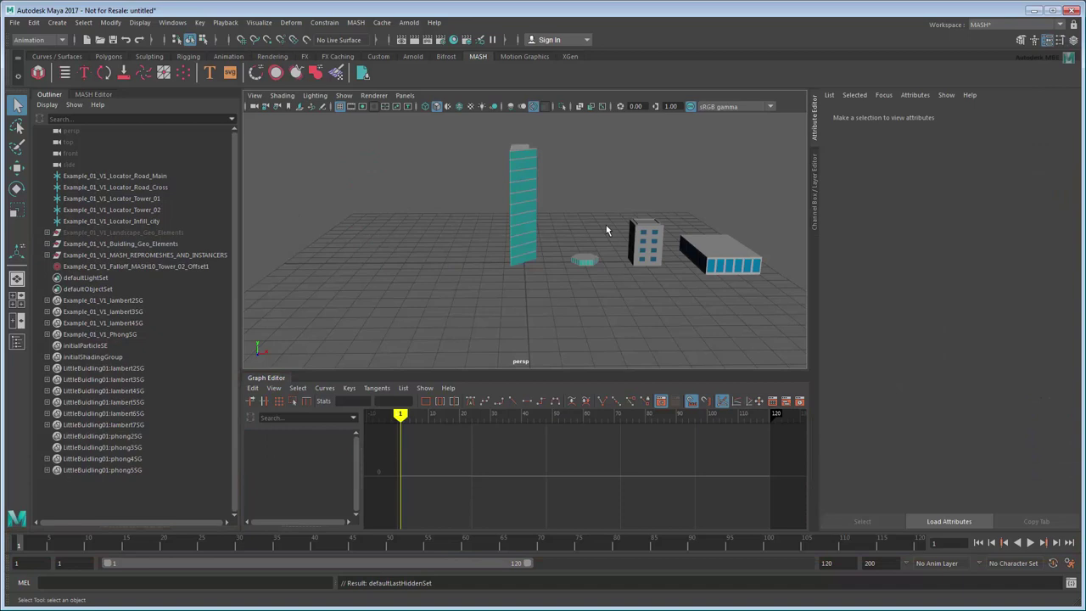
{"action": "left_click", "coordinate": [524, 204]}
{"action": "left_click", "coordinate": [93, 94]}
{"action": "left_click", "coordinate": [47, 105]}
{"action": "left_click", "coordinate": [120, 125]}
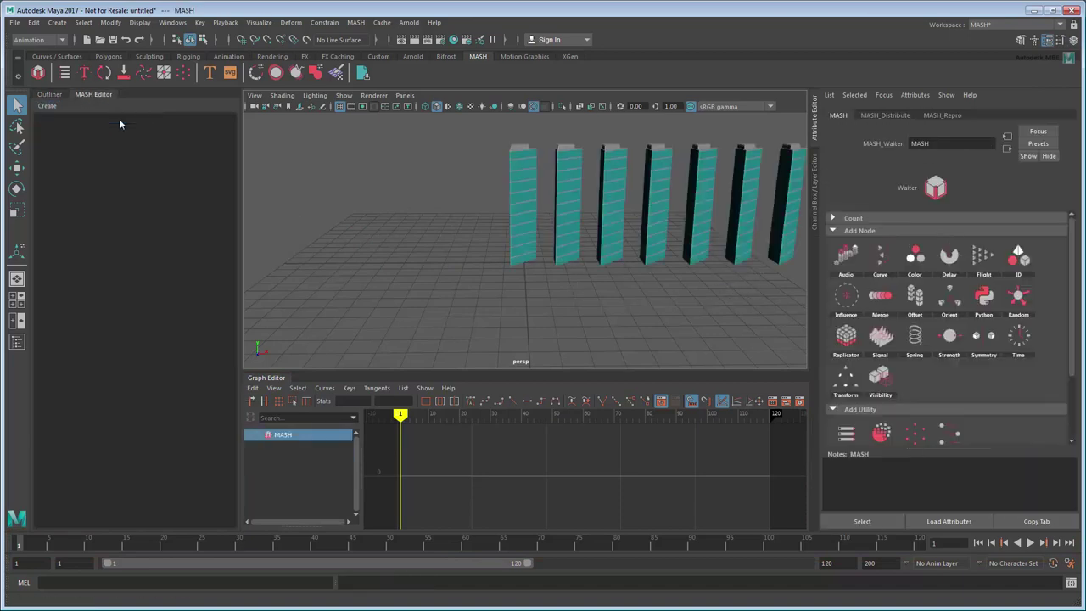
Set the network's distribution to Grid with zero spacing and add an ID node.
{"action": "scroll", "coordinate": [485, 223], "scroll_direction": "down", "scroll_amount": 3}
{"action": "left_click", "coordinate": [880, 117]}
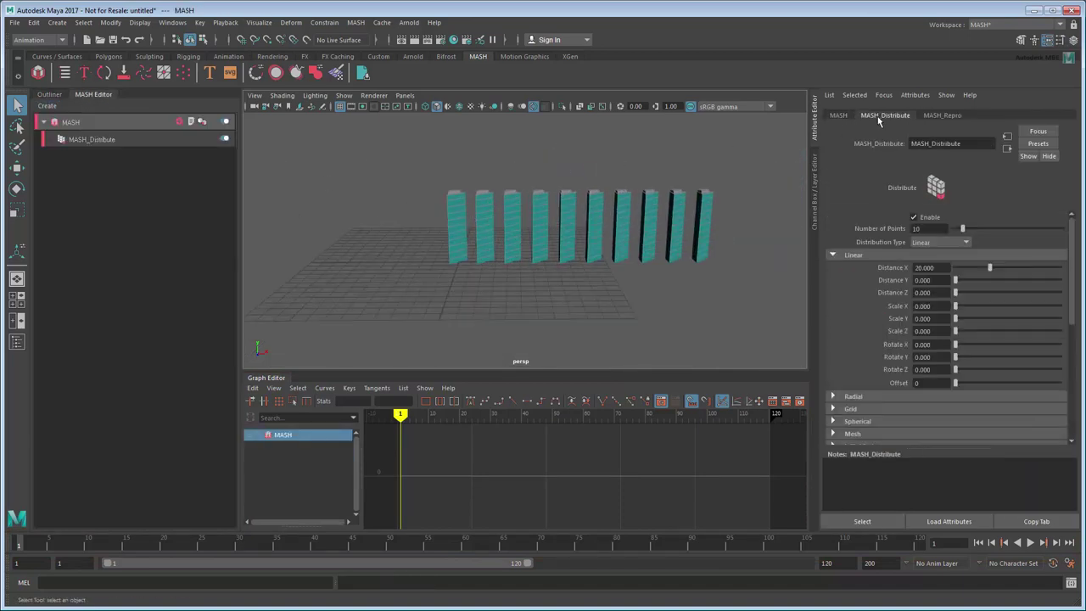
{"action": "left_click_drag", "start_coordinate": [989, 268], "coordinate": [956, 268]}
{"action": "left_click", "coordinate": [933, 243]}
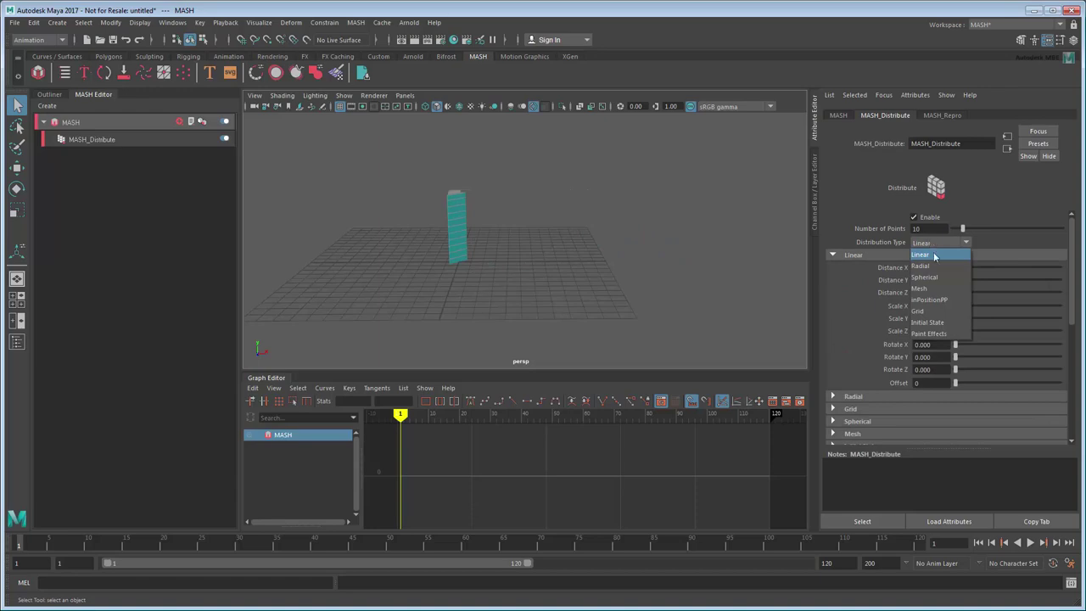
{"action": "left_click", "coordinate": [917, 310]}
{"action": "scroll", "coordinate": [523, 240], "scroll_direction": "up", "scroll_amount": 2}
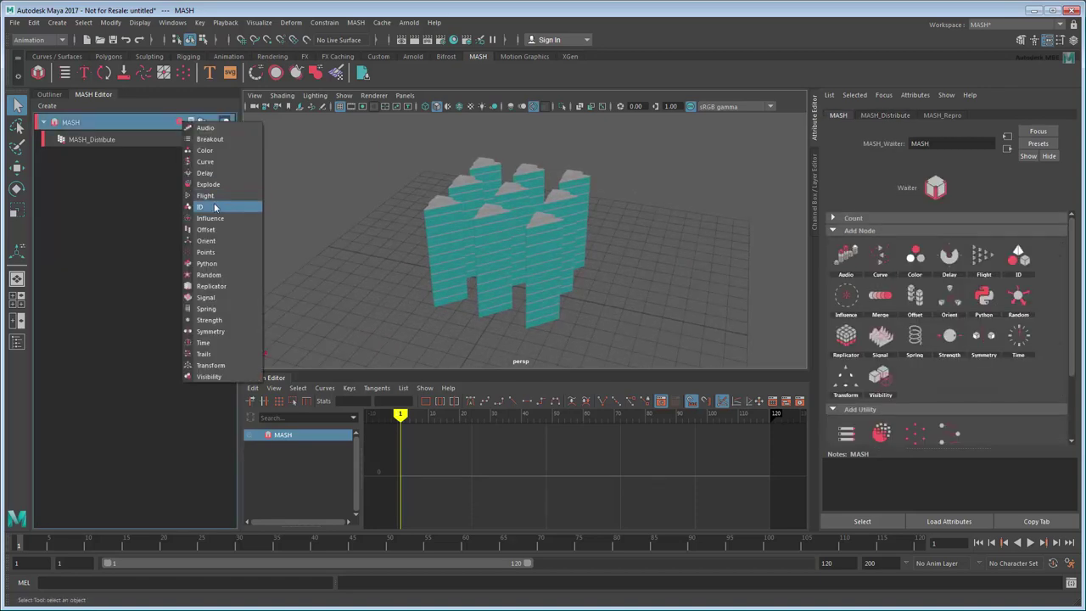
{"action": "left_click", "coordinate": [215, 207]}
{"action": "left_click", "coordinate": [933, 229]}
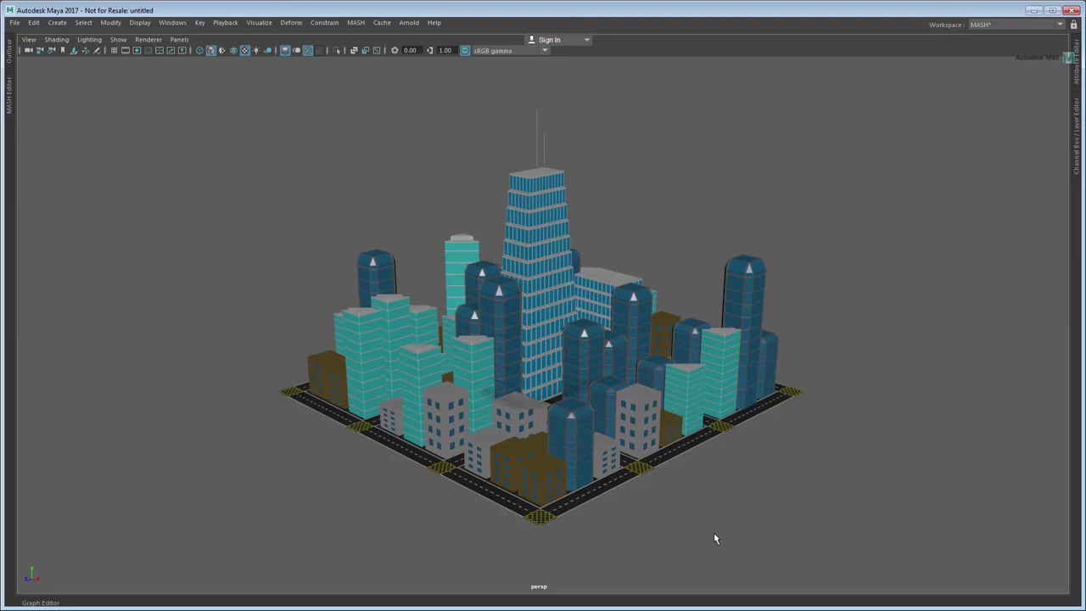
{"action": "key", "text": "ctrl+space"}
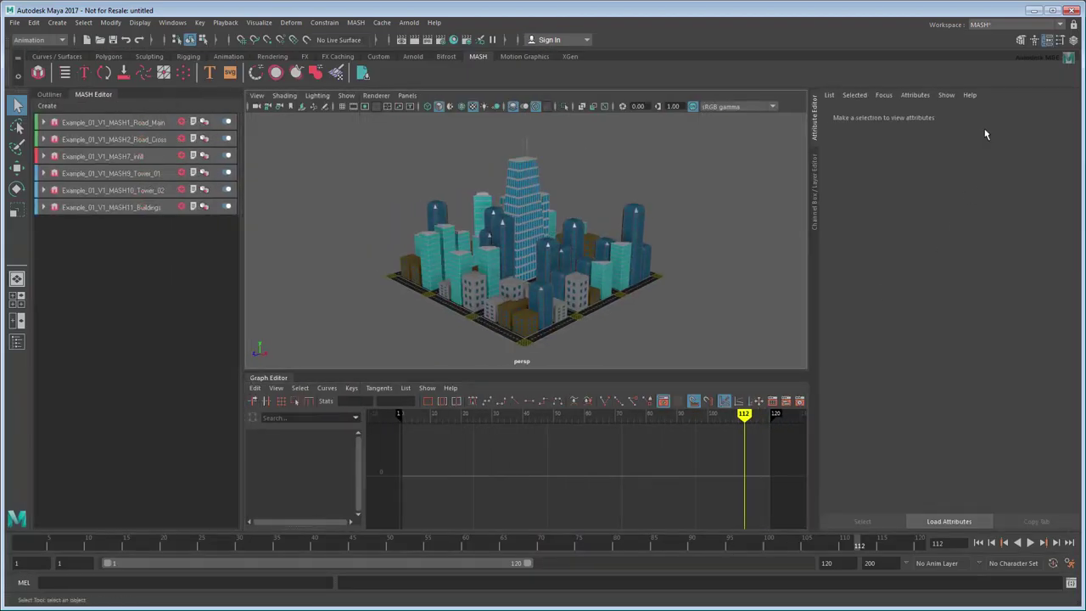
Pick Rendering - Standard from the workspace list to show Render Setup, Outliner and Light Editor.
{"action": "left_click", "coordinate": [1017, 27]}
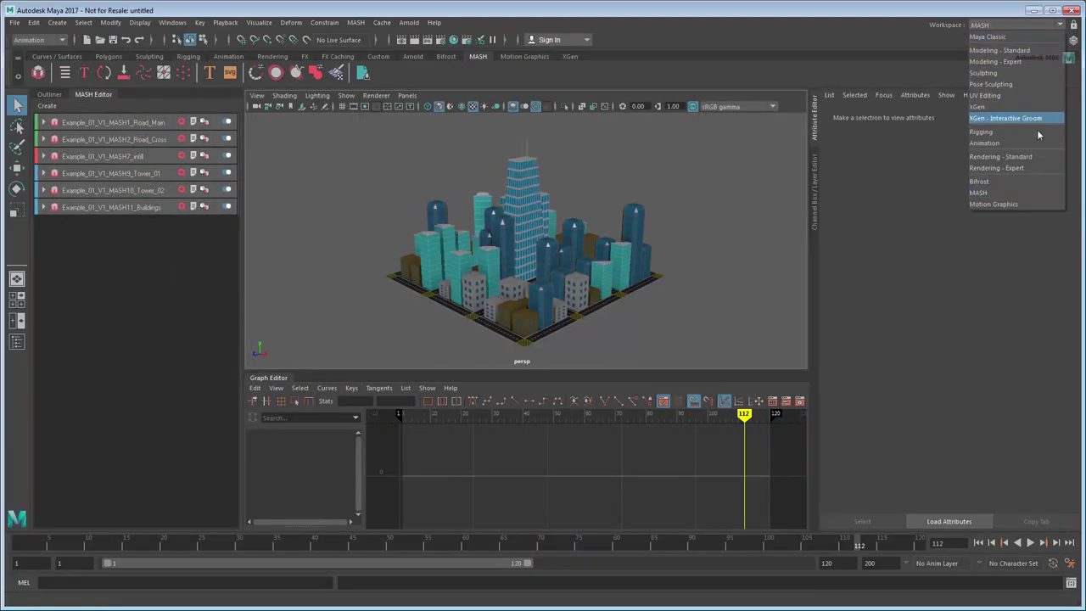
{"action": "left_click", "coordinate": [1044, 160]}
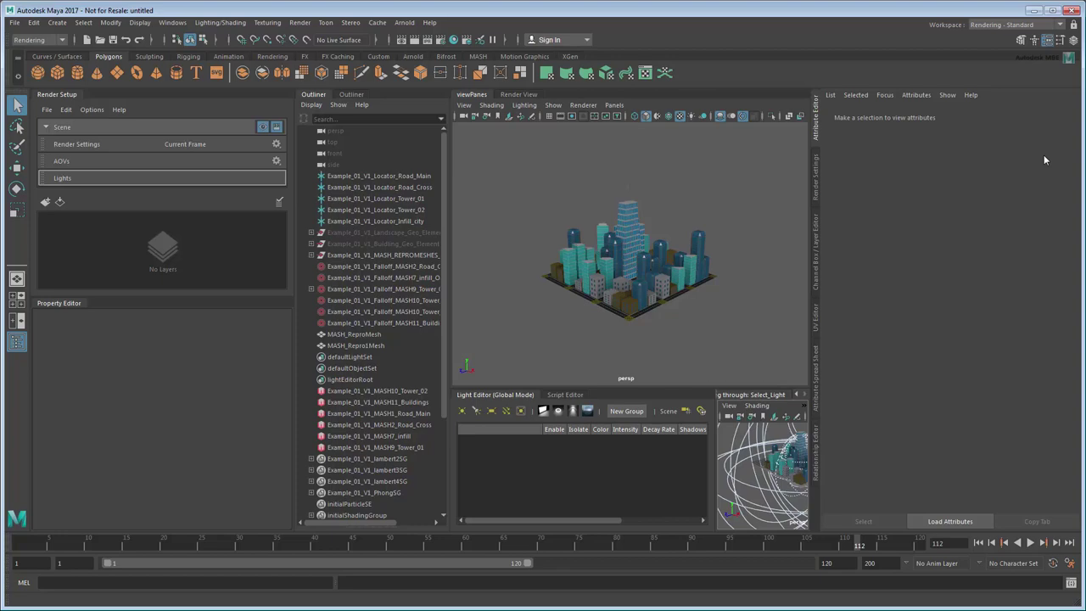
Close the Render Setup tab plus the side tabs, including Channel Box, Spreadsheet and Relationship Editor.
{"action": "right_click", "coordinate": [66, 94]}
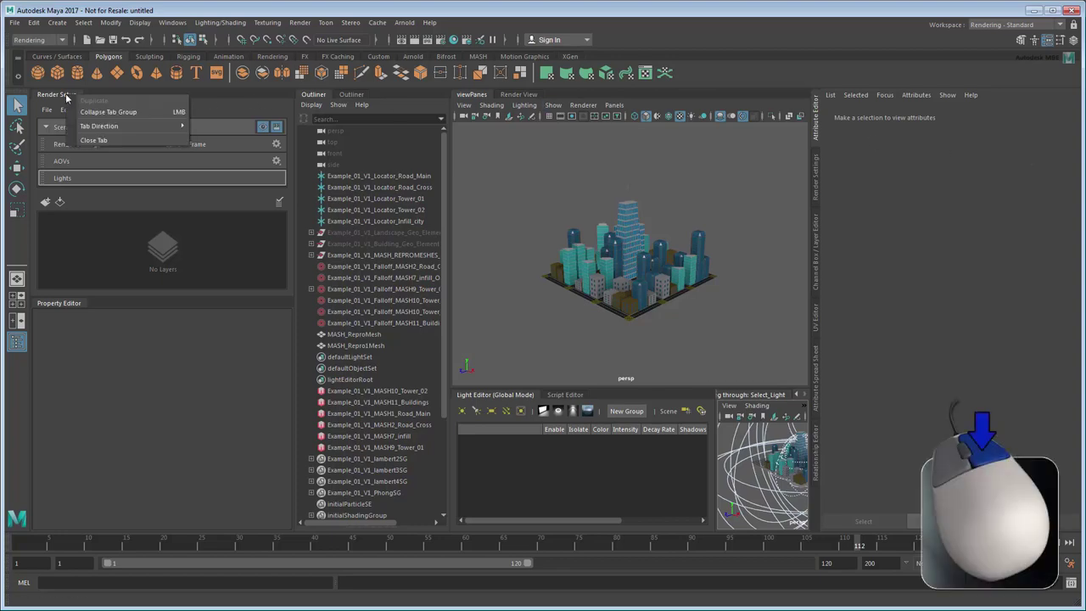
{"action": "left_click", "coordinate": [114, 139]}
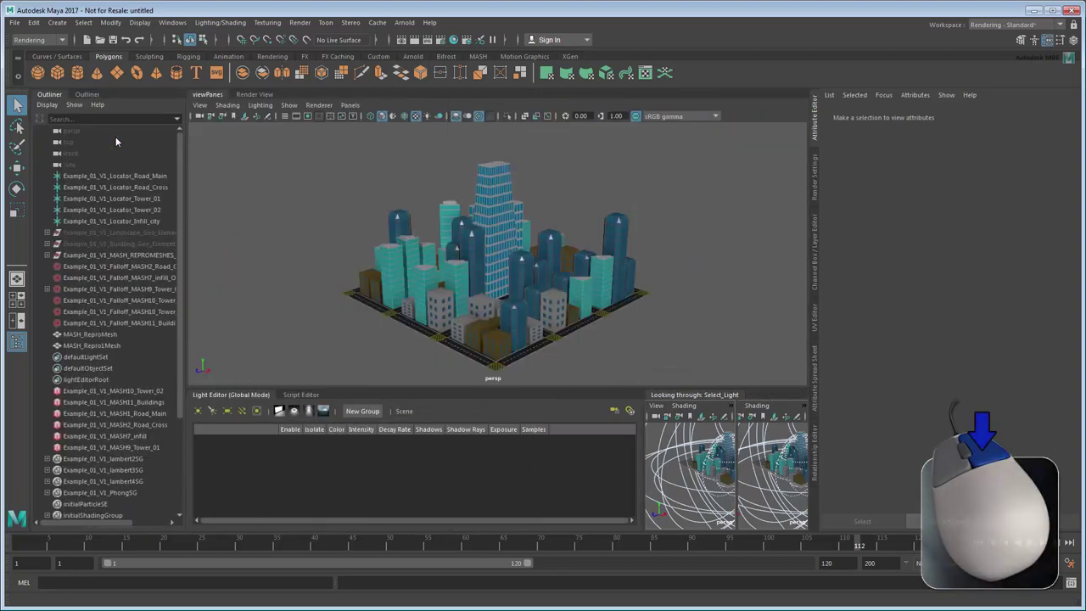
{"action": "right_click", "coordinate": [816, 321]}
{"action": "left_click", "coordinate": [852, 363]}
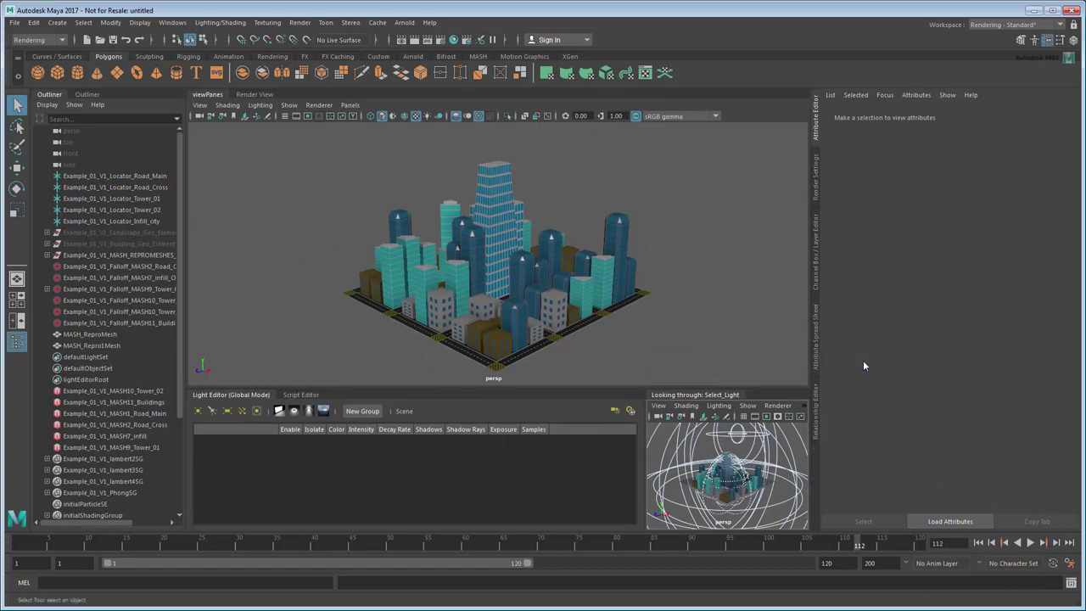
{"action": "right_click", "coordinate": [819, 285]}
{"action": "left_click", "coordinate": [848, 332]}
{"action": "right_click", "coordinate": [816, 275]}
{"action": "left_click", "coordinate": [846, 321]}
{"action": "right_click", "coordinate": [816, 254]}
{"action": "left_click", "coordinate": [852, 312]}
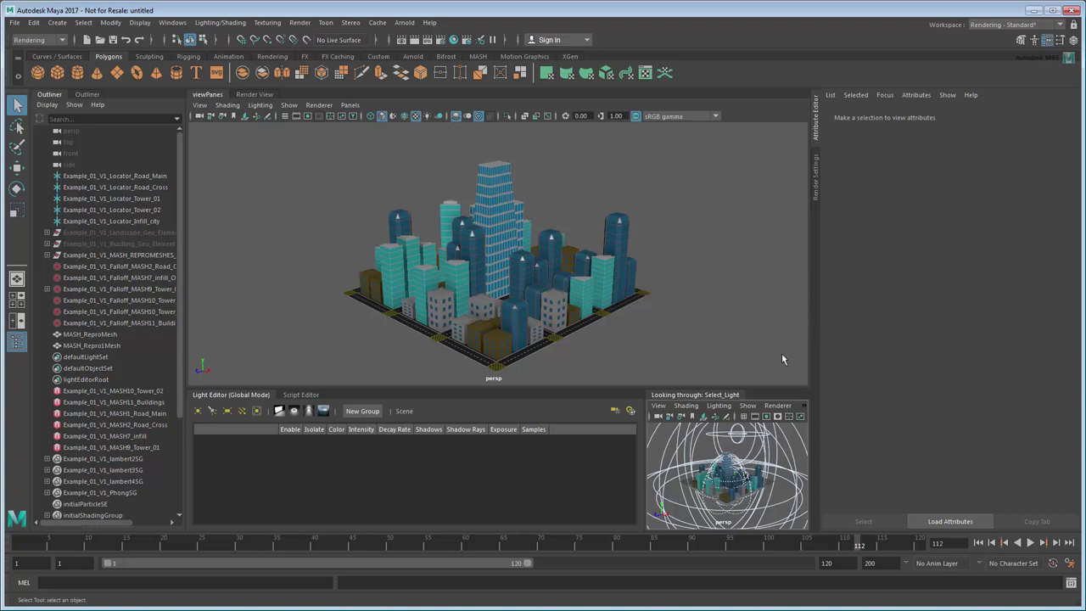
Close the light's look-through view and the Script Editor.
{"action": "right_click", "coordinate": [731, 395]}
{"action": "left_click", "coordinate": [755, 440]}
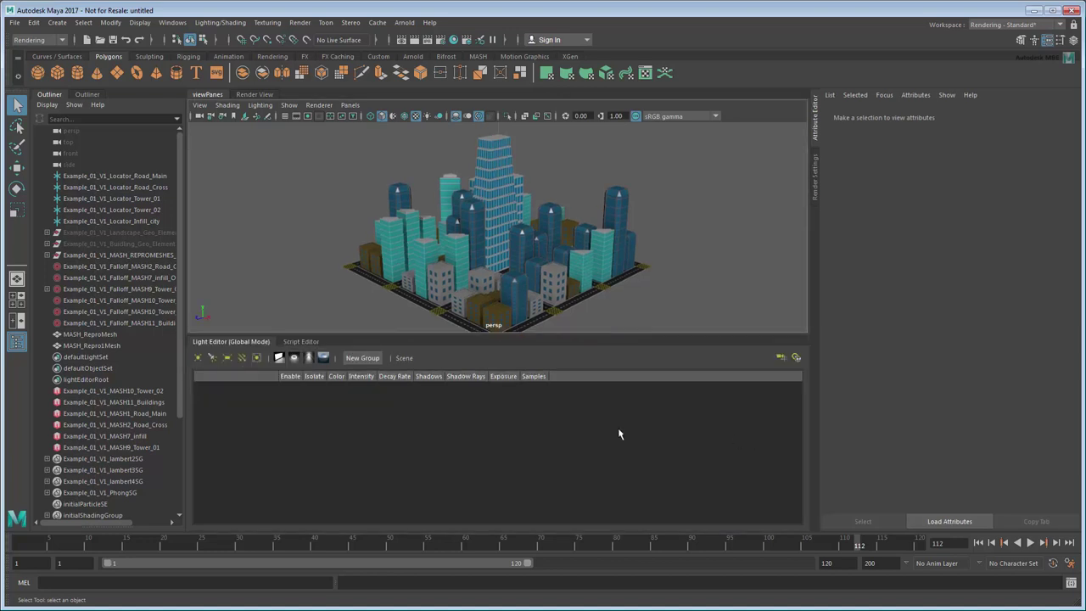
{"action": "right_click", "coordinate": [312, 341]}
{"action": "left_click", "coordinate": [337, 386]}
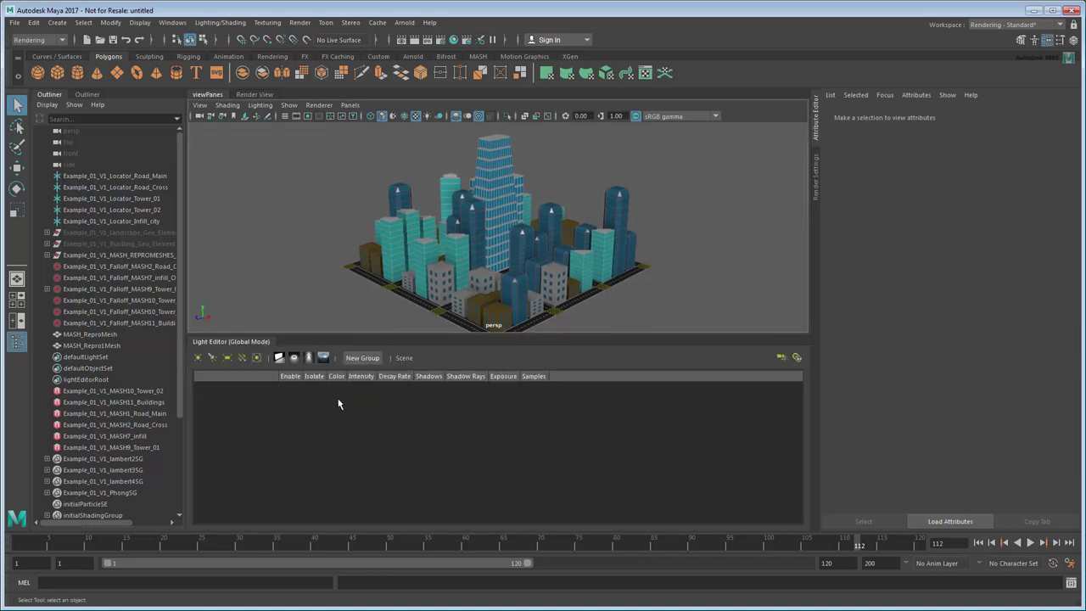
Add an aiSkyDomeLight and a directional light, enable Use All Lights, and reposition the directional light.
{"action": "scroll", "coordinate": [466, 308], "scroll_direction": "down", "scroll_amount": 2}
{"action": "left_click", "coordinate": [324, 357]}
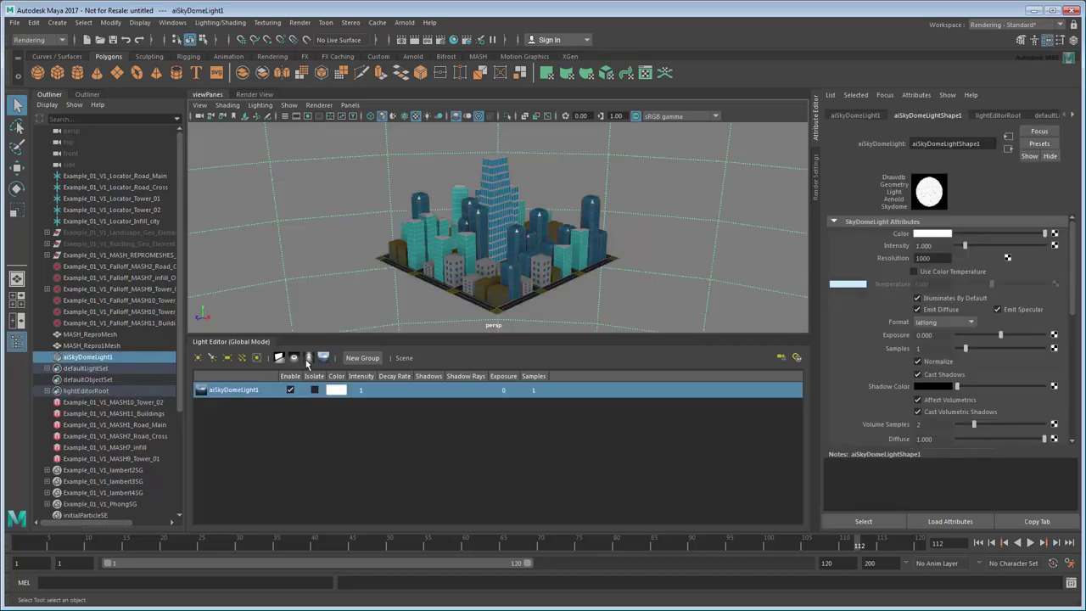
{"action": "left_click", "coordinate": [242, 357]}
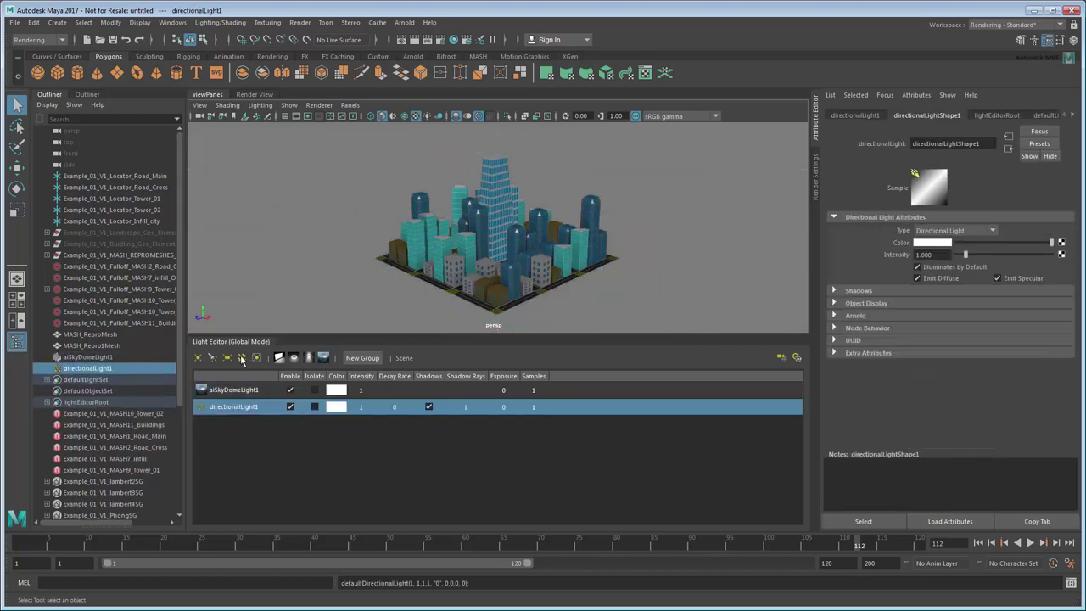
{"action": "left_click", "coordinate": [426, 116]}
{"action": "key", "text": "w"}
{"action": "left_click_drag", "start_coordinate": [472, 218], "coordinate": [318, 202]}
{"action": "key", "text": "e"}
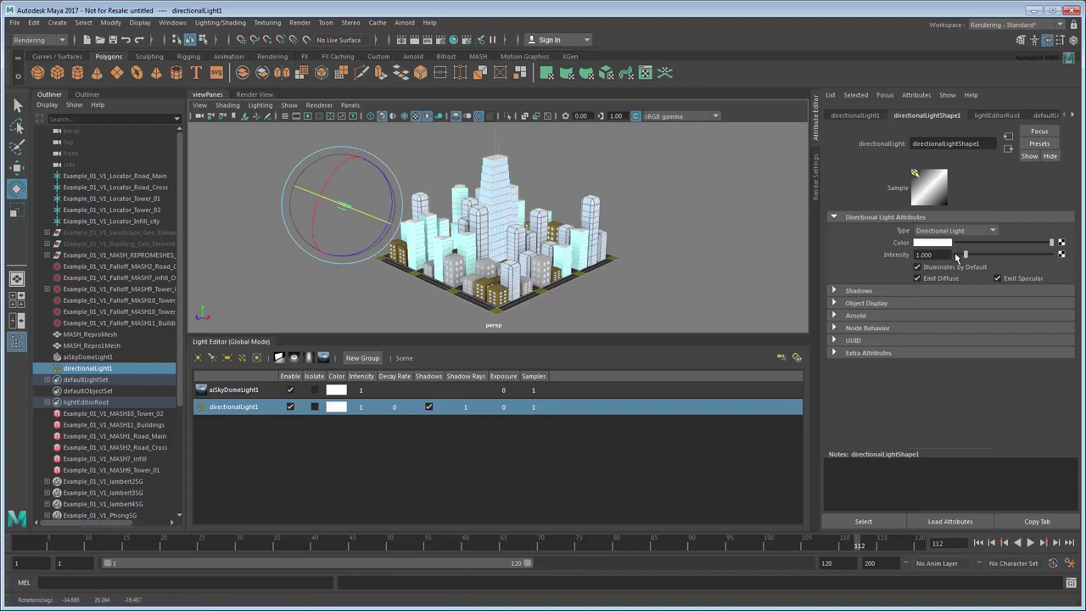
Lower the directional light's intensity to 0.25 and the sky dome's to 0.519.
{"action": "left_click_drag", "start_coordinate": [957, 257], "coordinate": [849, 260]}
{"action": "left_click", "coordinate": [379, 392]}
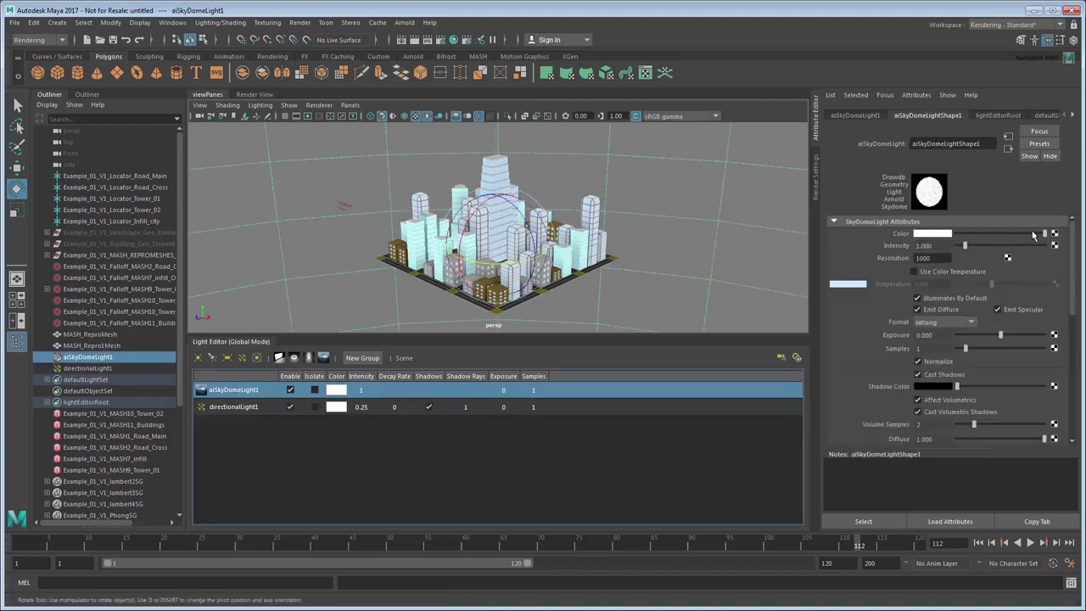
{"action": "left_click_drag", "start_coordinate": [964, 245], "coordinate": [961, 245]}
{"action": "left_click", "coordinate": [595, 479]}
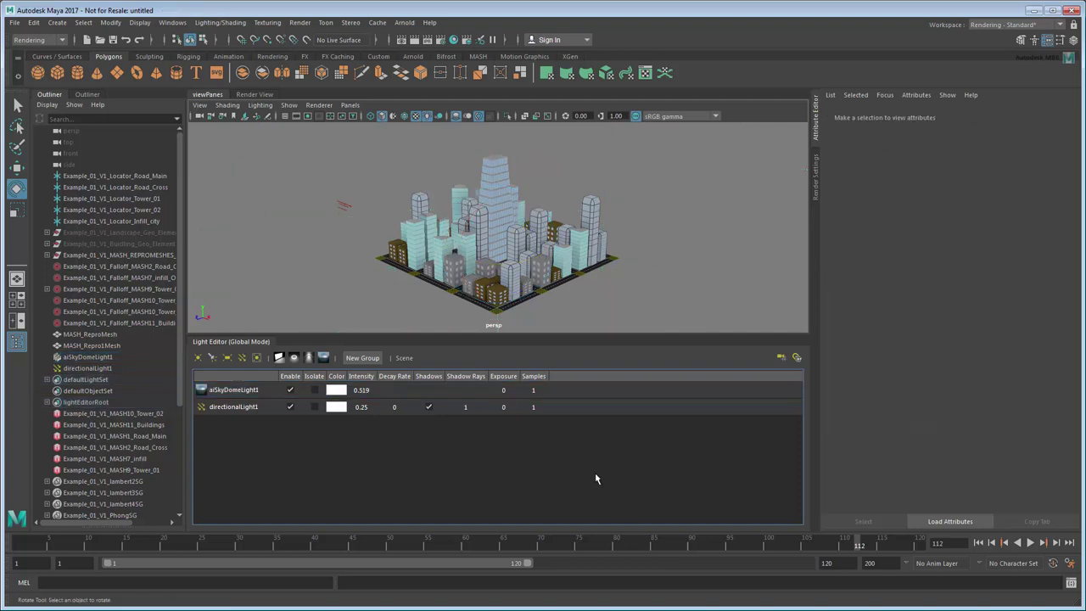
Re-render the city in Render View, then float it and dock it back as a viewport tab.
{"action": "left_click", "coordinate": [254, 94]}
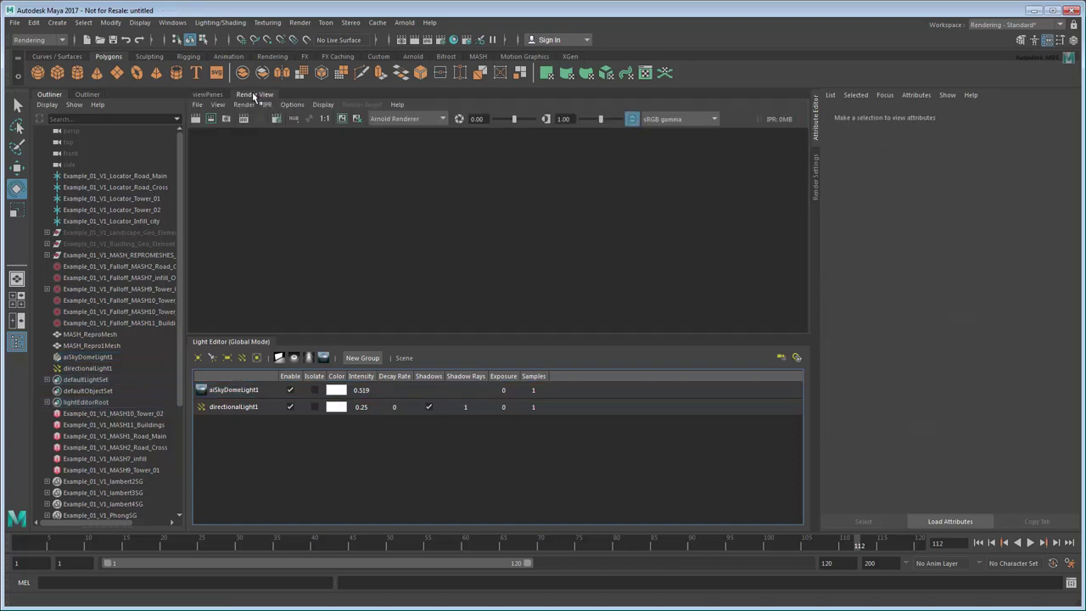
{"action": "left_click", "coordinate": [196, 119]}
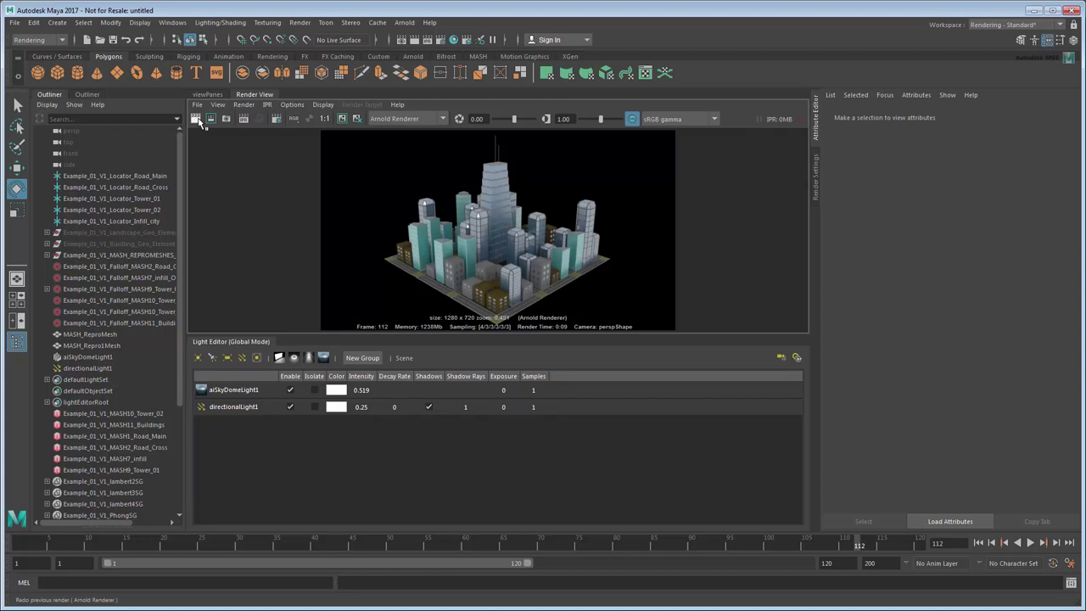
{"action": "left_click_drag", "start_coordinate": [254, 94], "coordinate": [753, 170]}
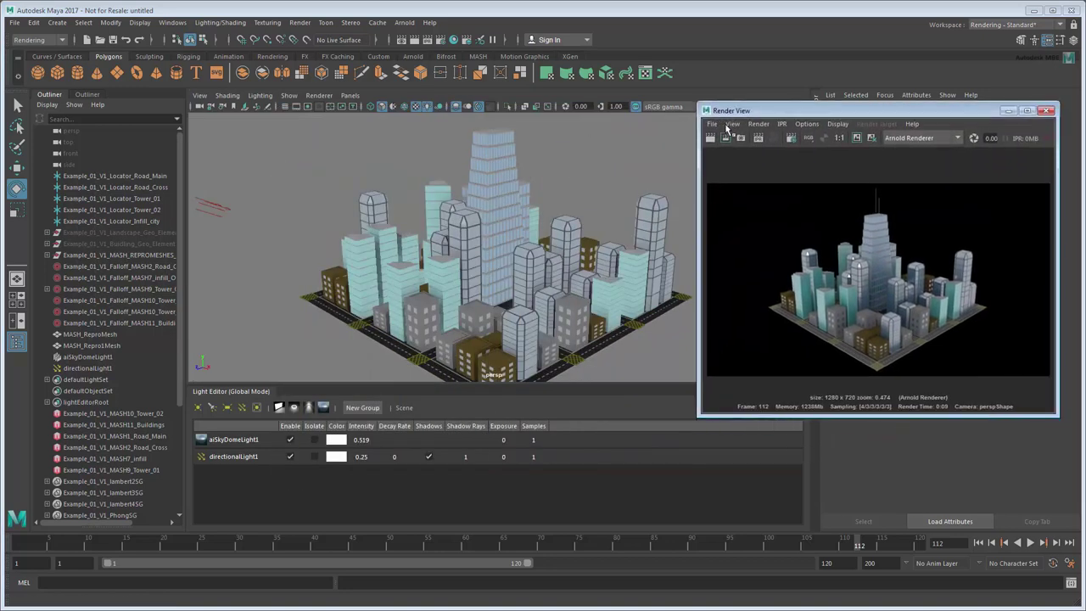
{"action": "left_click_drag", "start_coordinate": [720, 112], "coordinate": [189, 94]}
{"action": "left_click", "coordinate": [251, 96]}
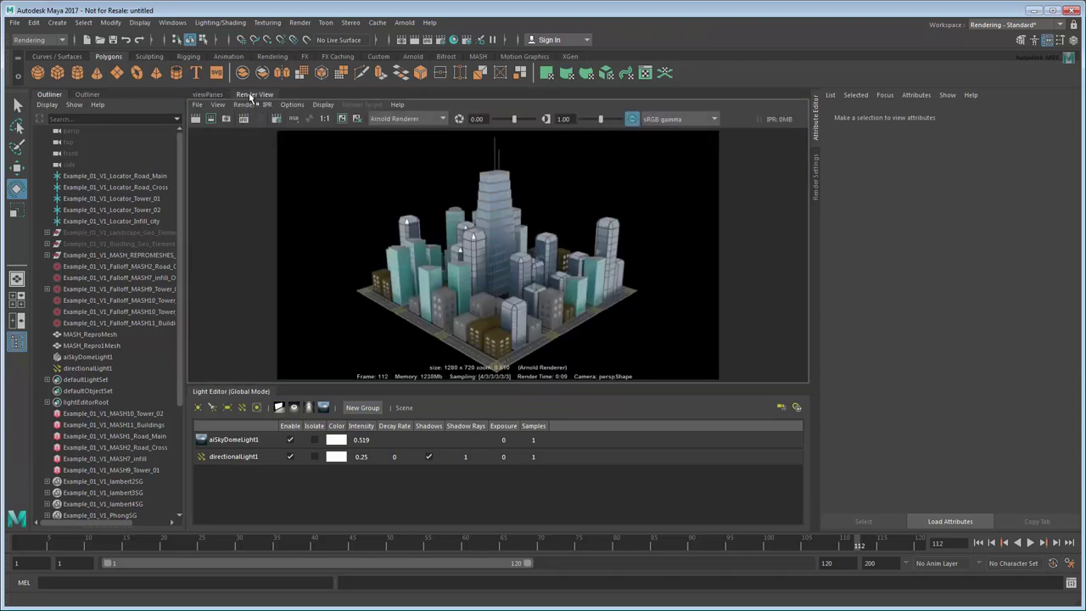
Close the Render View tab and open Arnold RenderView to the right of the perspective viewport.
{"action": "right_click", "coordinate": [251, 98]}
{"action": "left_click", "coordinate": [306, 141]}
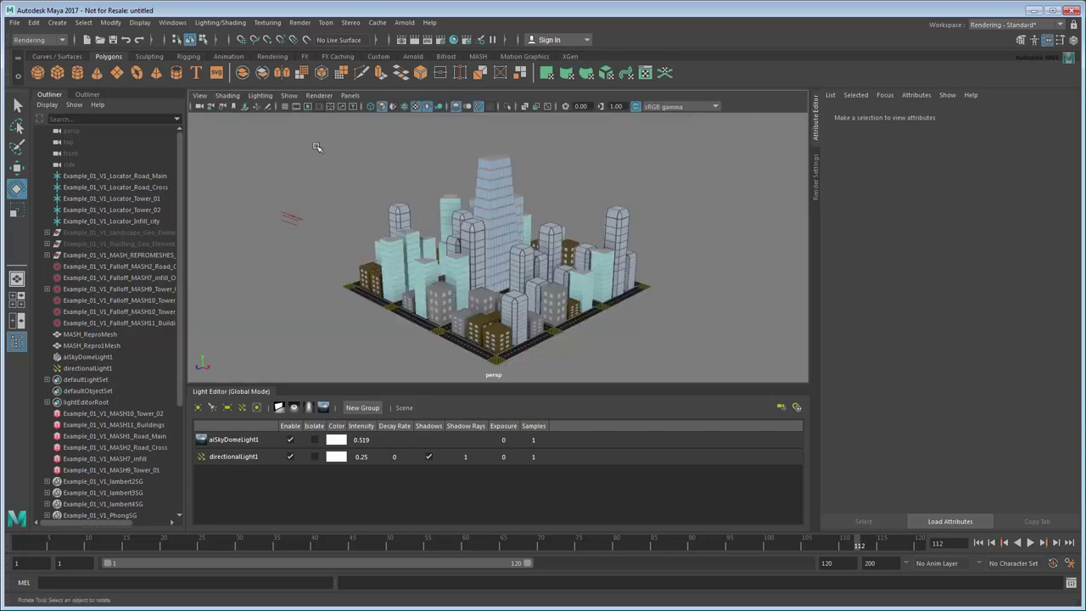
{"action": "key", "text": "q"}
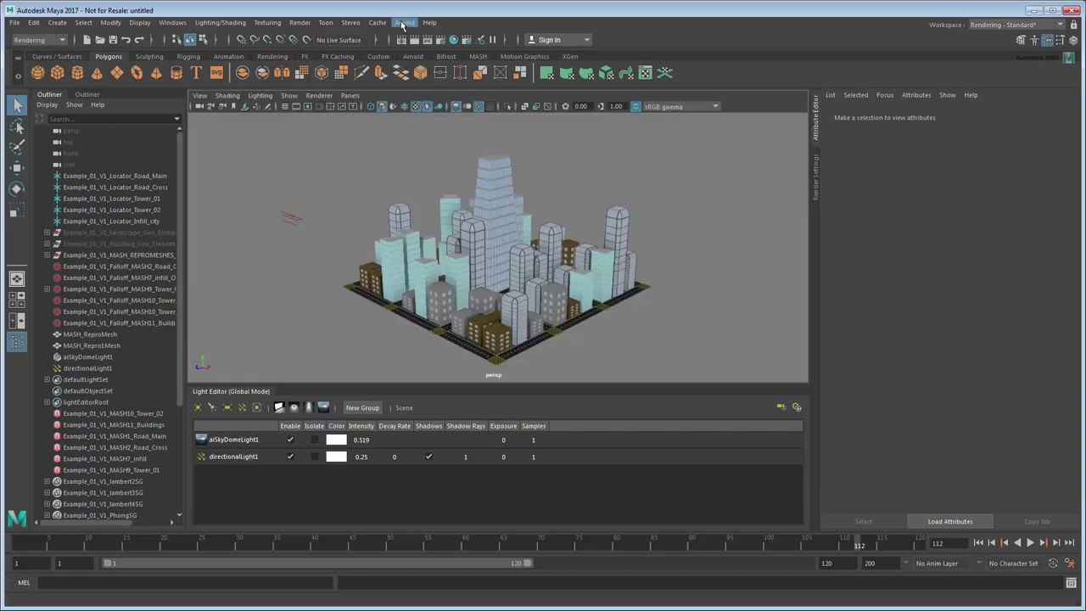
{"action": "left_click", "coordinate": [403, 22]}
{"action": "left_click", "coordinate": [445, 43]}
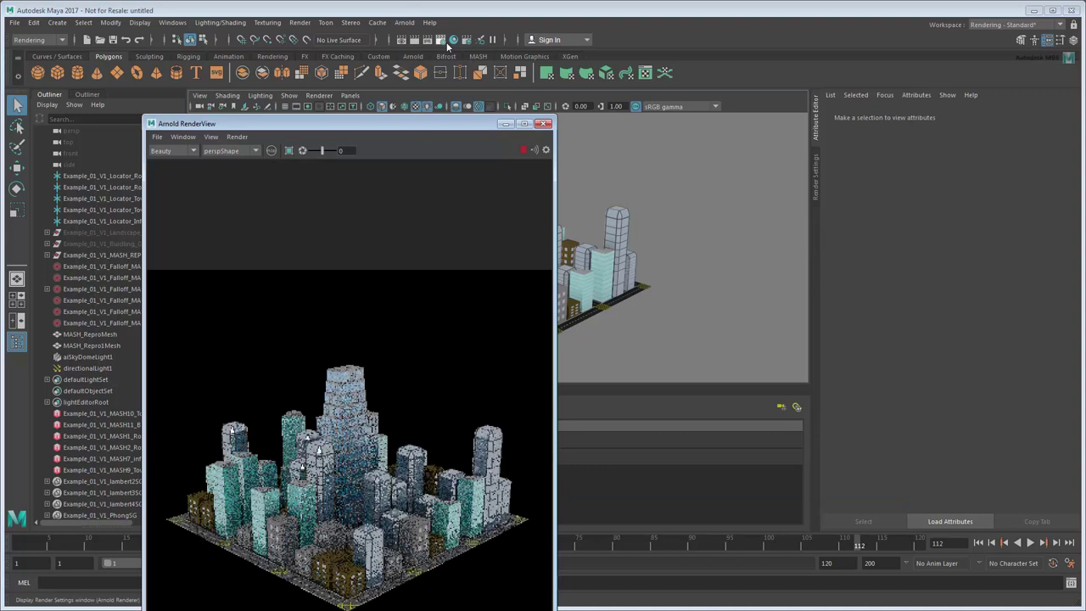
{"action": "left_click_drag", "start_coordinate": [276, 129], "coordinate": [786, 136]}
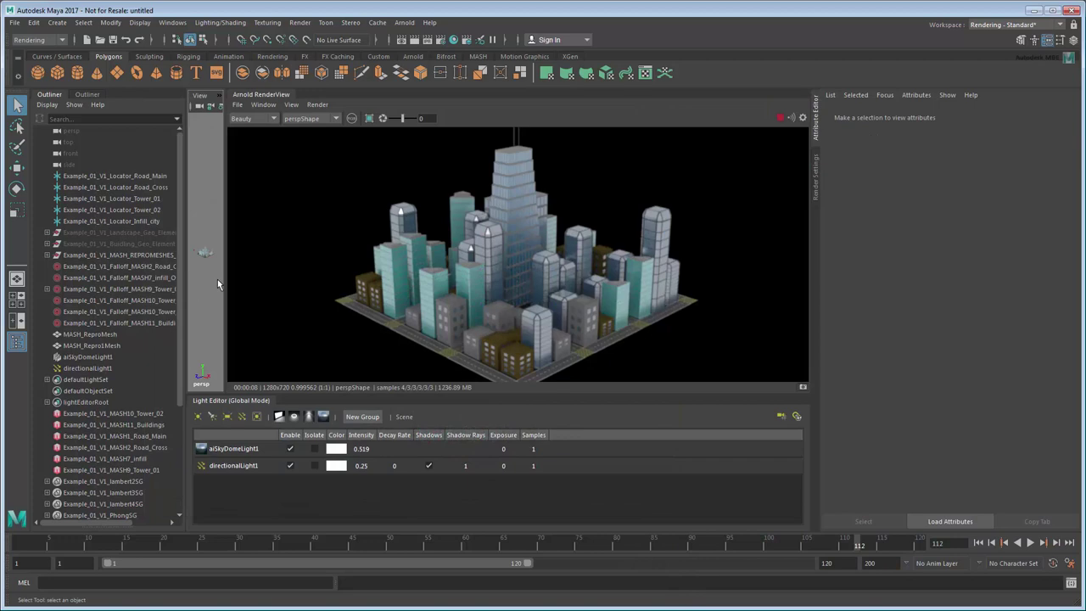
Widen the perspective viewport, then tumble and dolly the camera to a close corner view of the city.
{"action": "left_click_drag", "start_coordinate": [217, 279], "coordinate": [519, 288]}
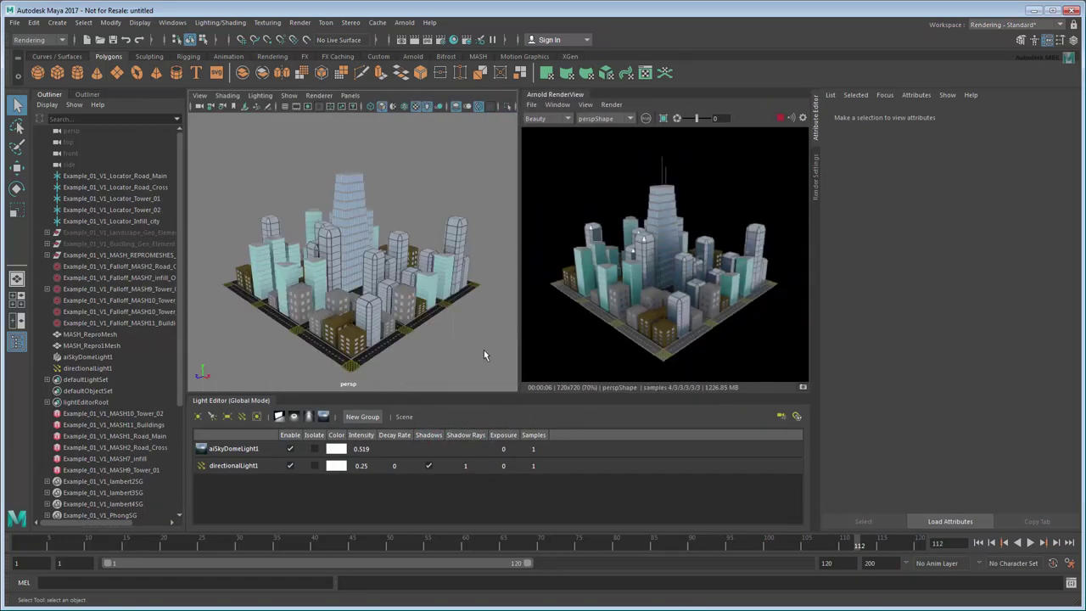
{"action": "left_click_drag", "start_coordinate": [483, 354], "coordinate": [447, 350], "text": "alt"}
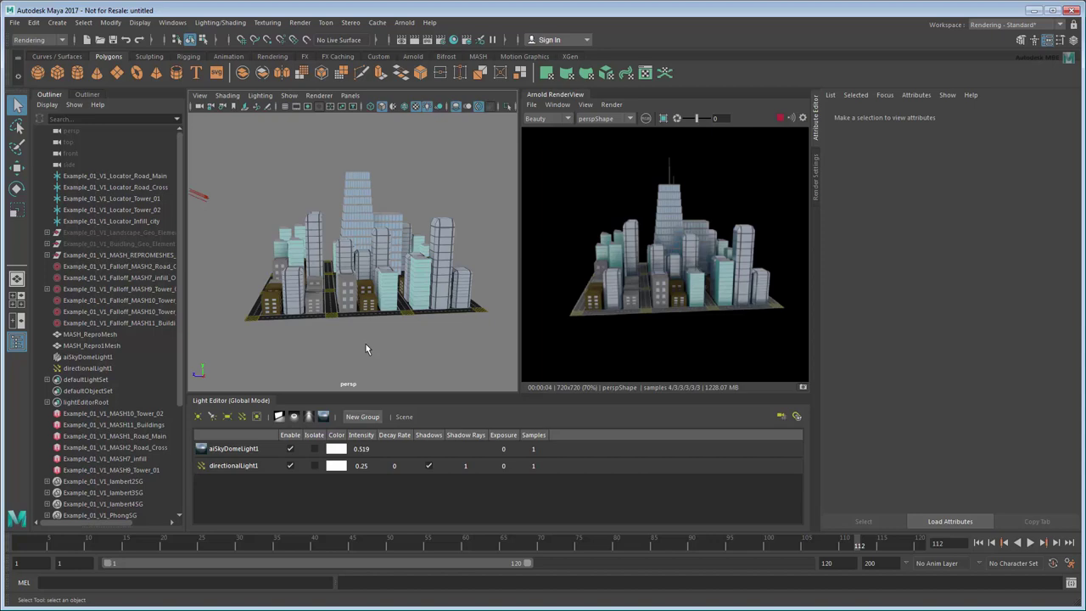
{"action": "left_click_drag", "start_coordinate": [366, 343], "coordinate": [406, 335], "text": "alt"}
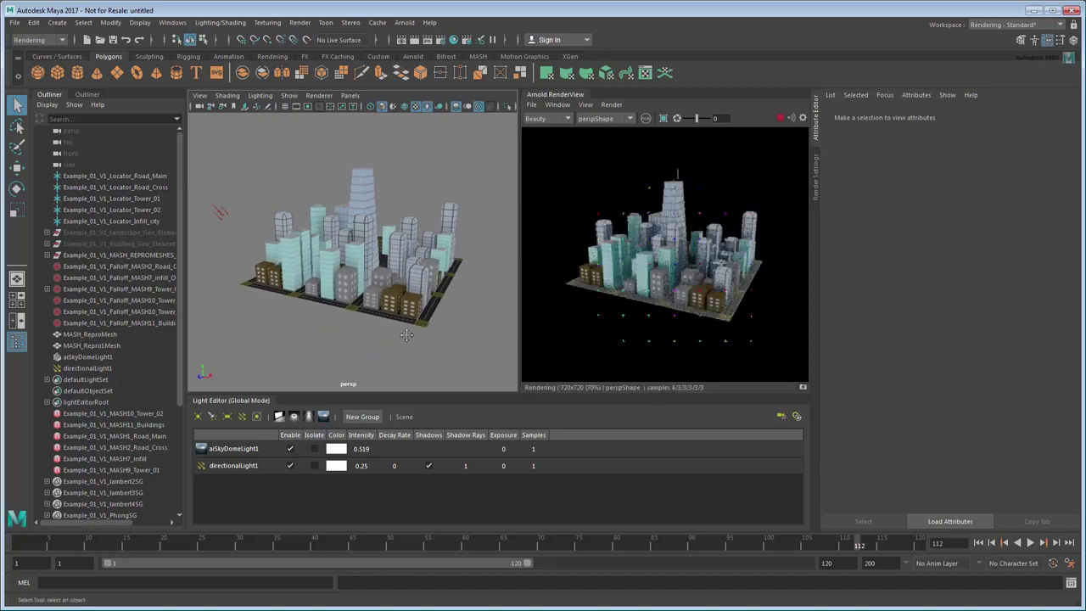
{"action": "scroll", "coordinate": [407, 339], "scroll_direction": "up", "scroll_amount": 5}
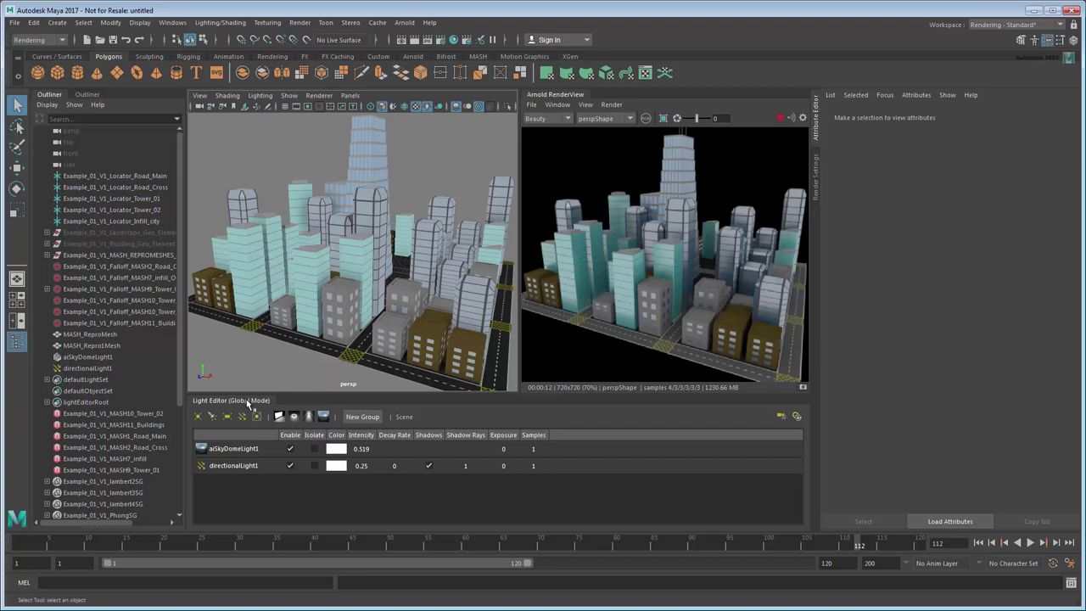
Move the Light Editor from under the viewports into a right-hand panel tab.
{"action": "left_click_drag", "start_coordinate": [247, 402], "coordinate": [816, 268]}
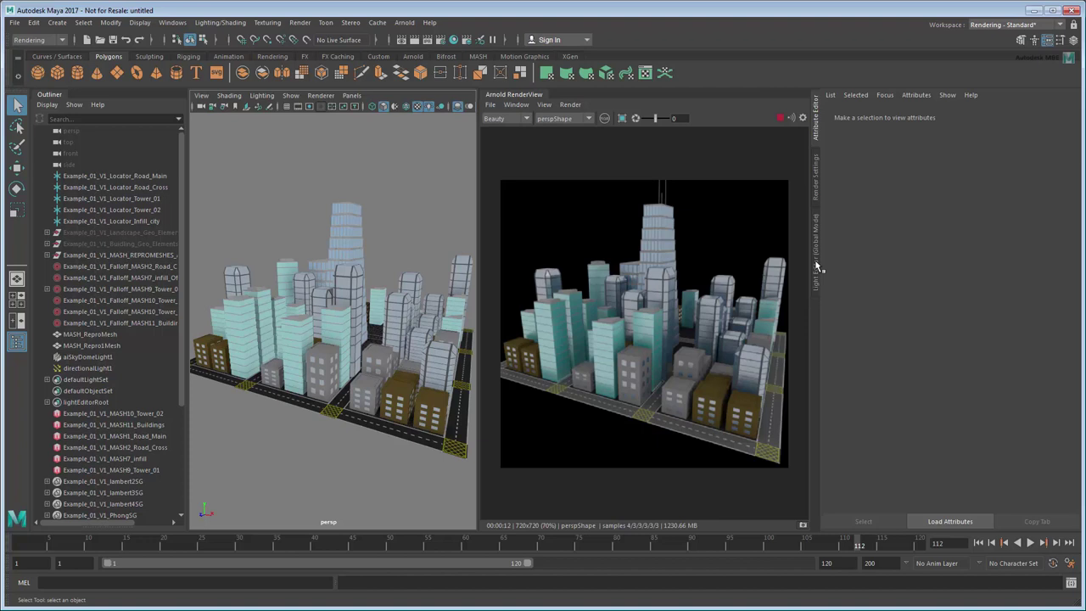
{"action": "left_click", "coordinate": [817, 255]}
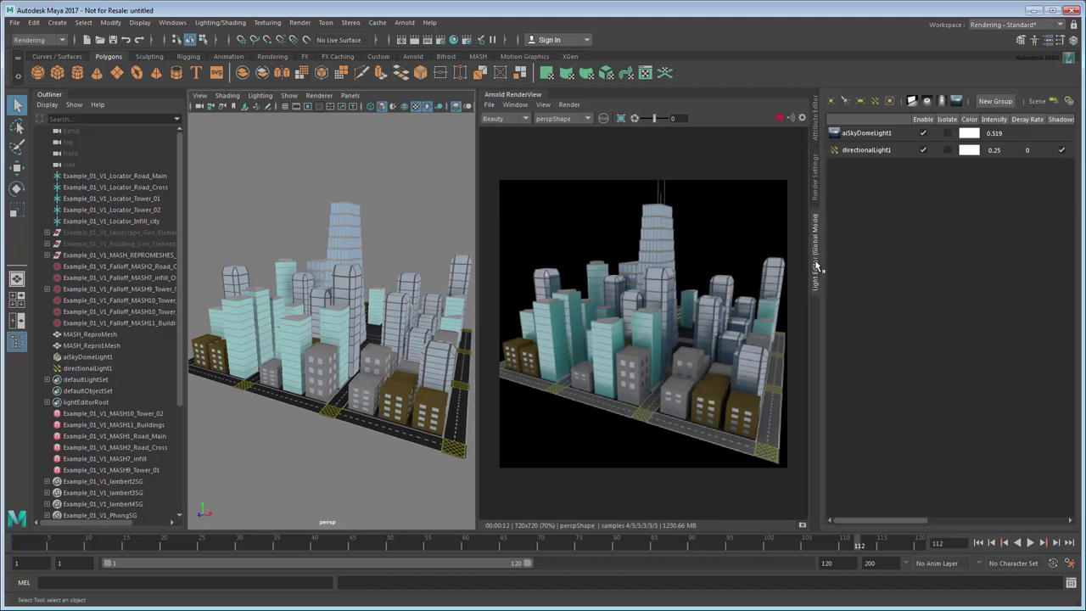
Set the Arnold Environment Background in Render Settings to a new Physical Sky.
{"action": "left_click", "coordinate": [816, 193]}
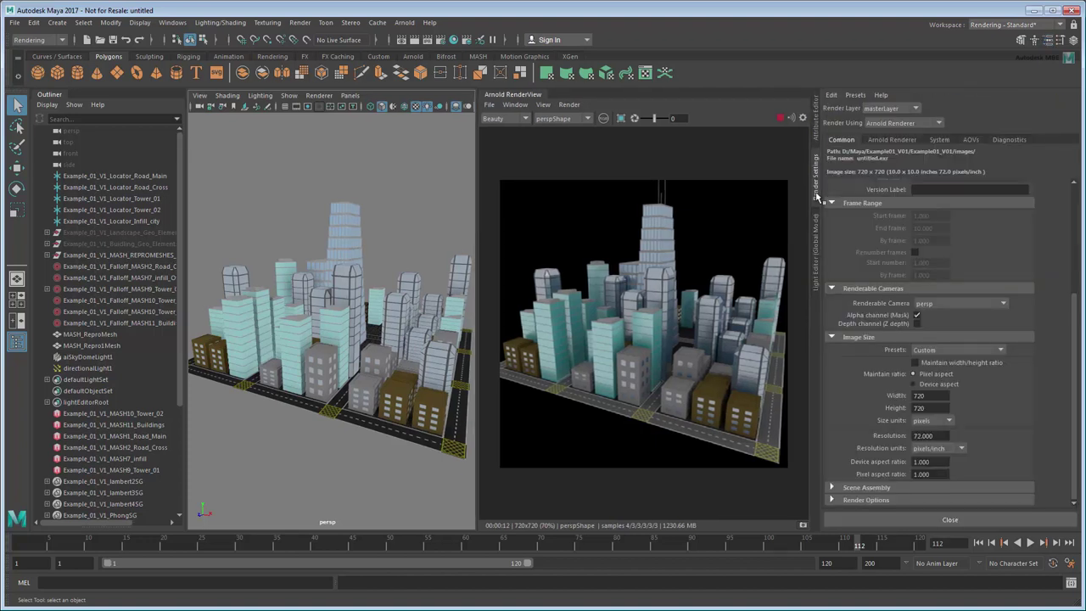
{"action": "left_click", "coordinate": [886, 140]}
{"action": "left_click", "coordinate": [863, 337]}
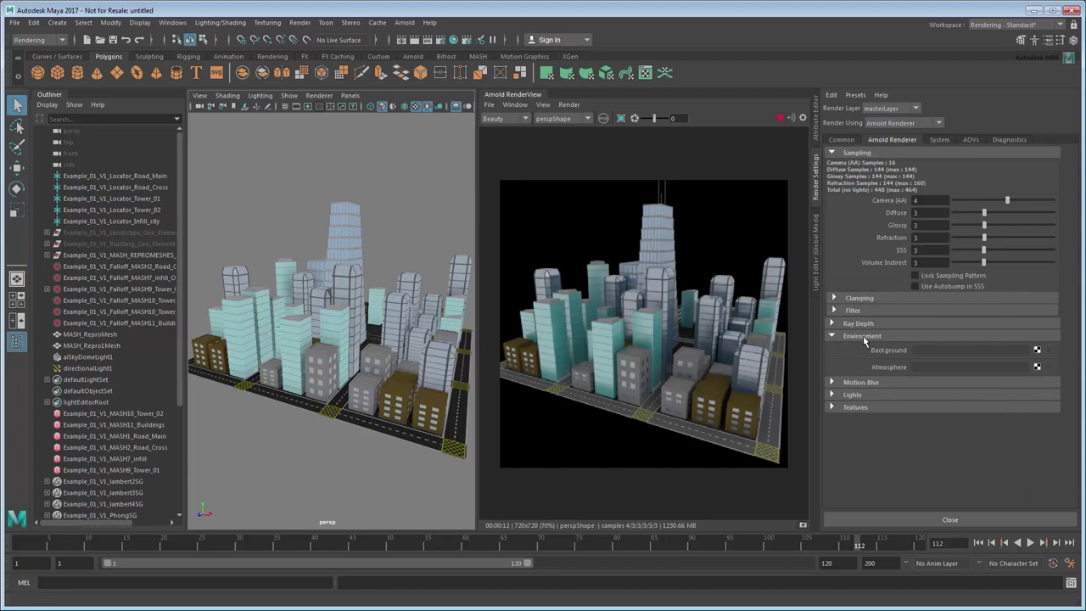
{"action": "left_click", "coordinate": [1037, 349]}
{"action": "left_click", "coordinate": [1041, 376]}
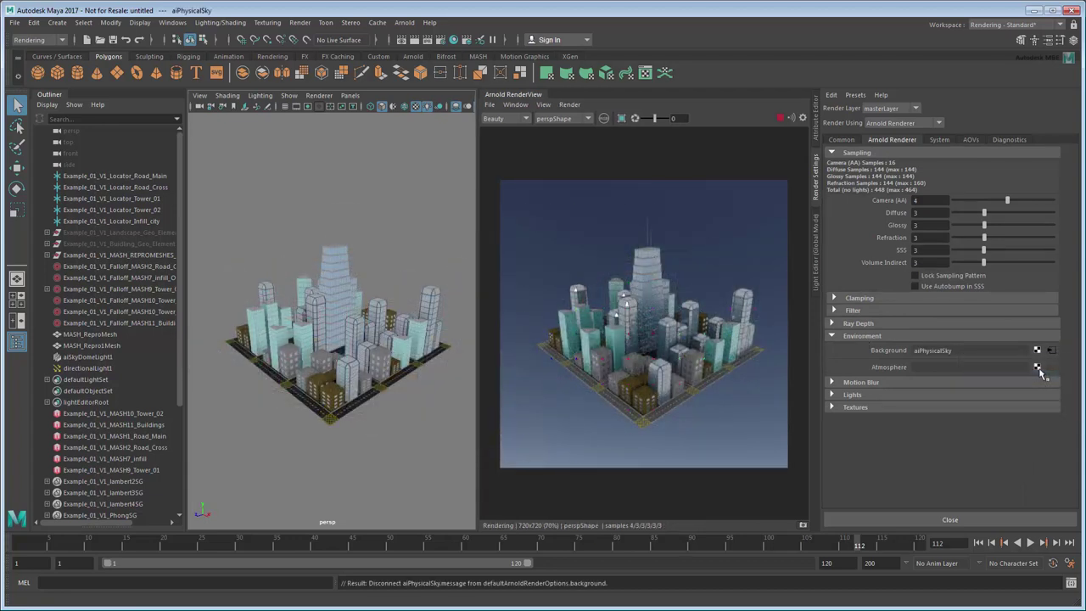
{"action": "left_click", "coordinate": [816, 276]}
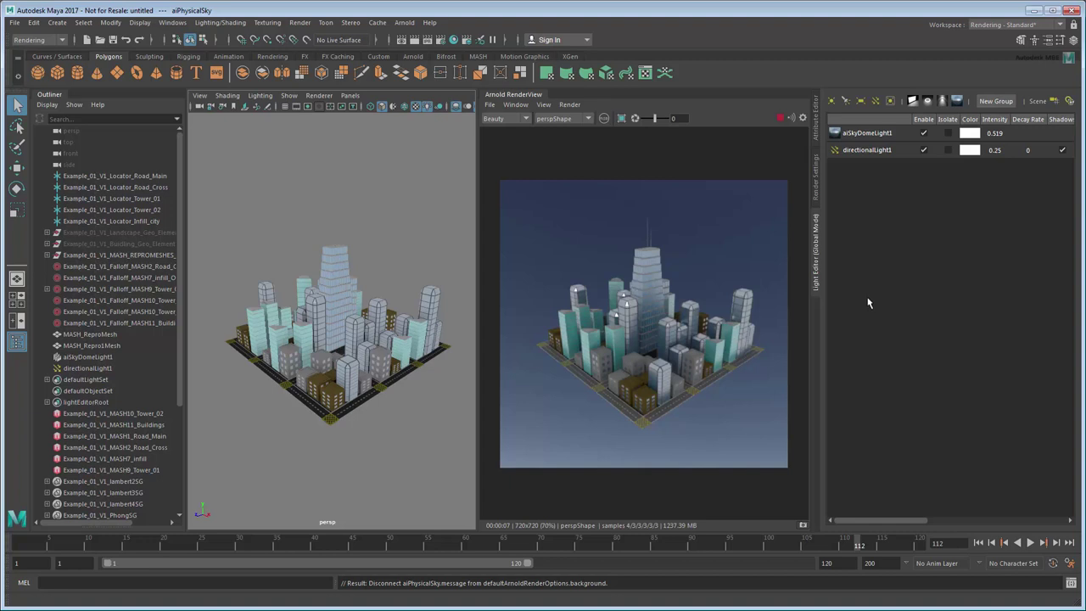
Save the current workspace as 'Rendering - Simple' and lock the workspace layout.
{"action": "left_click", "coordinate": [173, 23]}
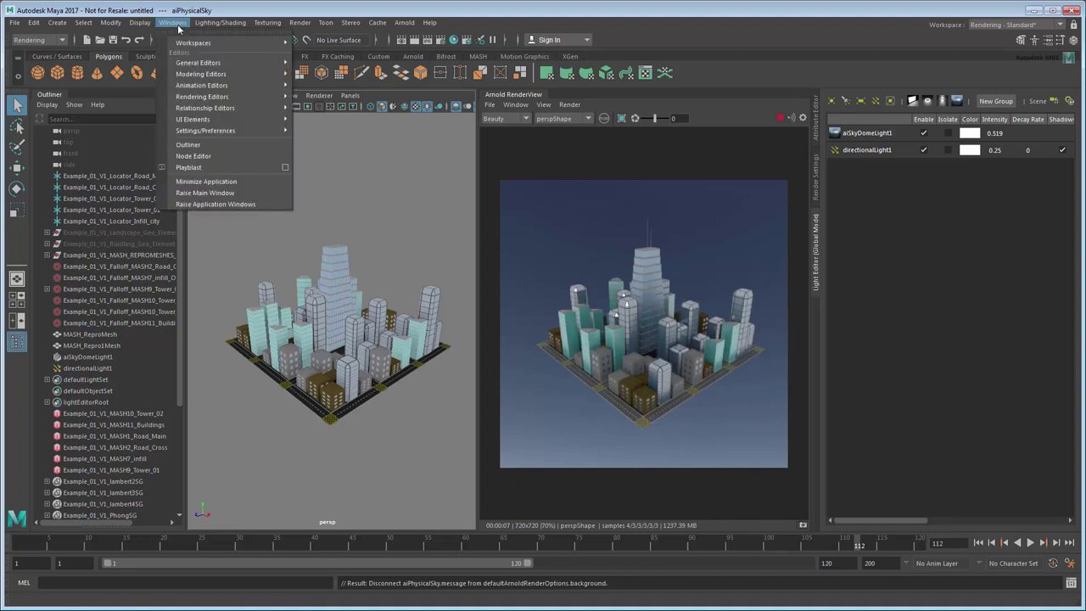
{"action": "mouse_move", "coordinate": [187, 43]}
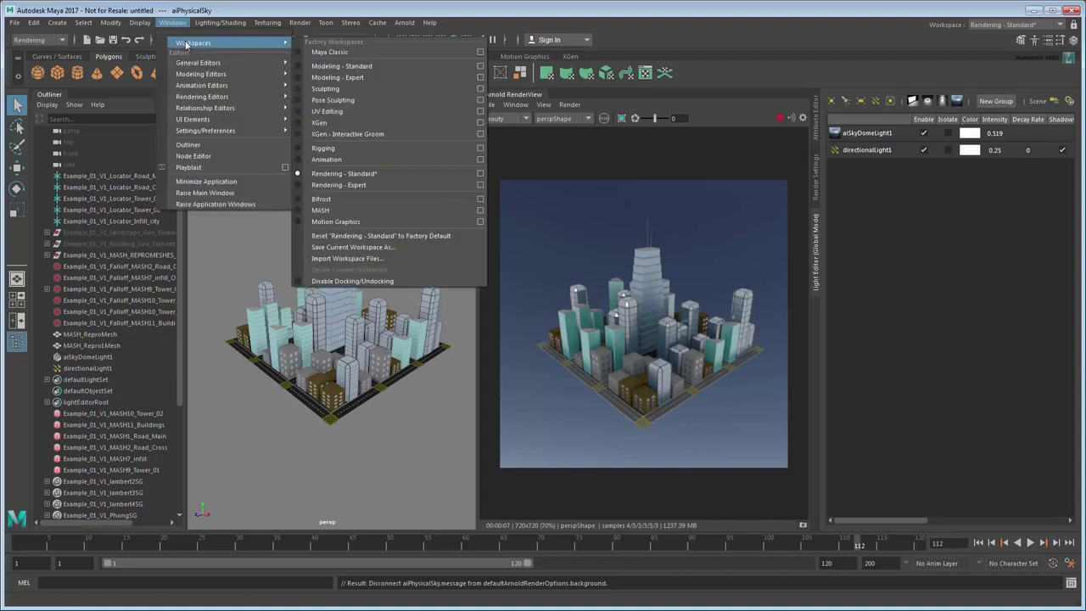
{"action": "left_click", "coordinate": [450, 248]}
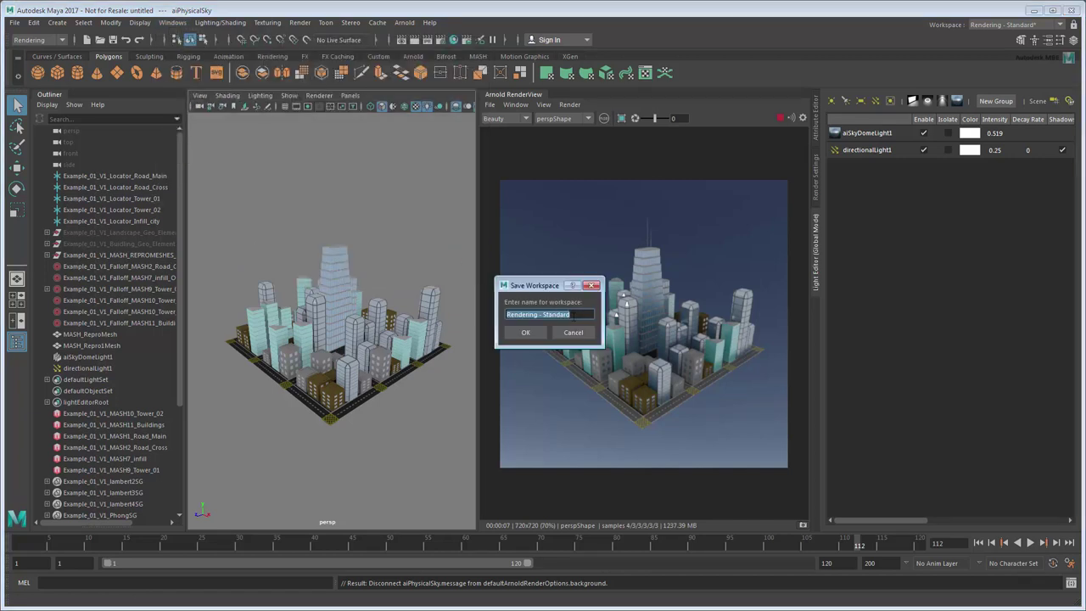
{"action": "key", "text": "End"}
{"action": "key", "text": "shift+Left"}
{"action": "key", "text": "shift+Left"}
{"action": "key", "text": "shift+Left"}
{"action": "key", "text": "shift+Left"}
{"action": "key", "text": "shift+Left"}
{"action": "key", "text": "shift+Left"}
{"action": "key", "text": "shift+Left"}
{"action": "type", "text": "imple"}
{"action": "left_click", "coordinate": [535, 335]}
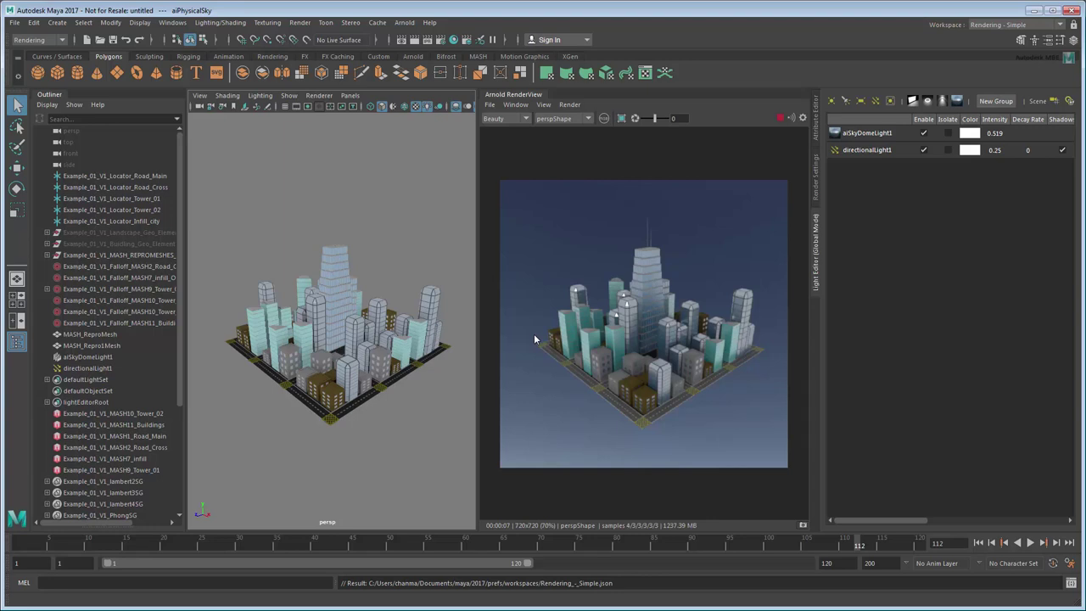
{"action": "left_click", "coordinate": [1061, 26]}
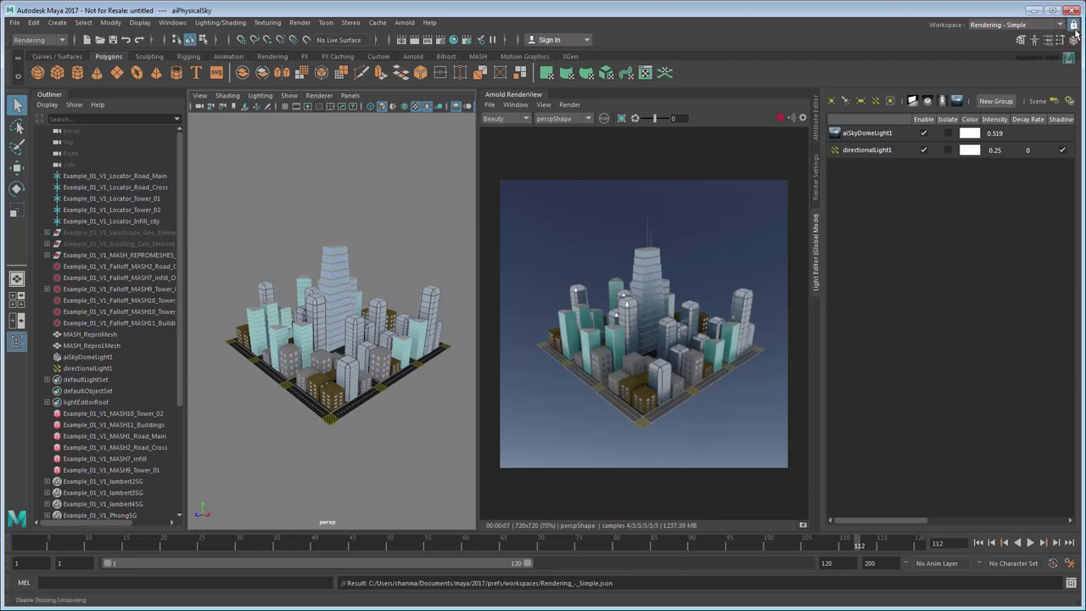
{"action": "left_click", "coordinate": [1073, 26]}
Dock the Graph Editor and Time Editor side by side atop the Node Editor window.
{"action": "left_click_drag", "start_coordinate": [816, 226], "coordinate": [874, 223]}
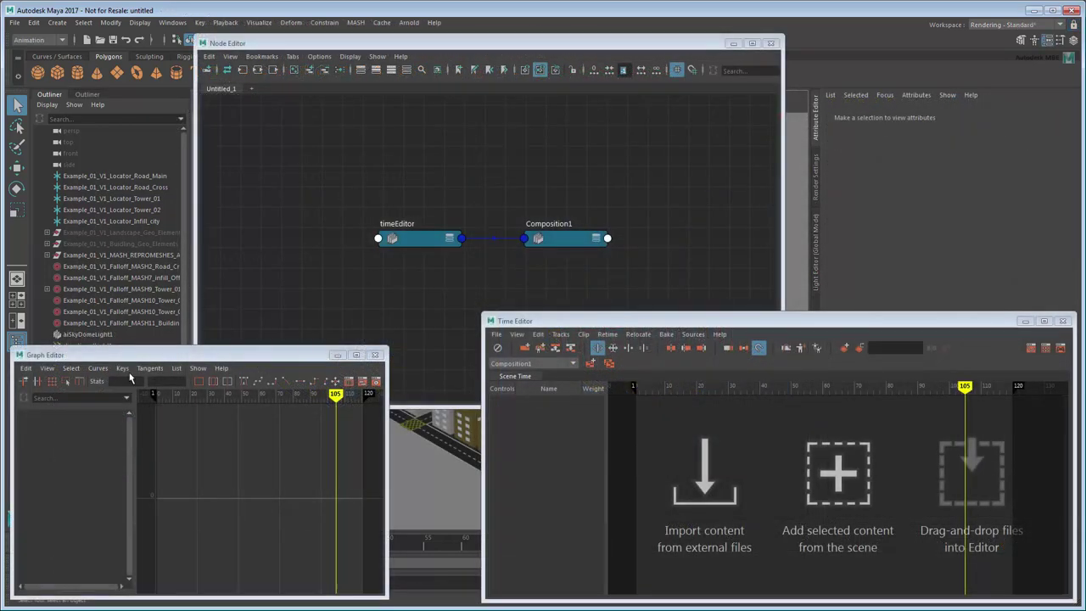
{"action": "left_click_drag", "start_coordinate": [250, 263], "coordinate": [339, 68]}
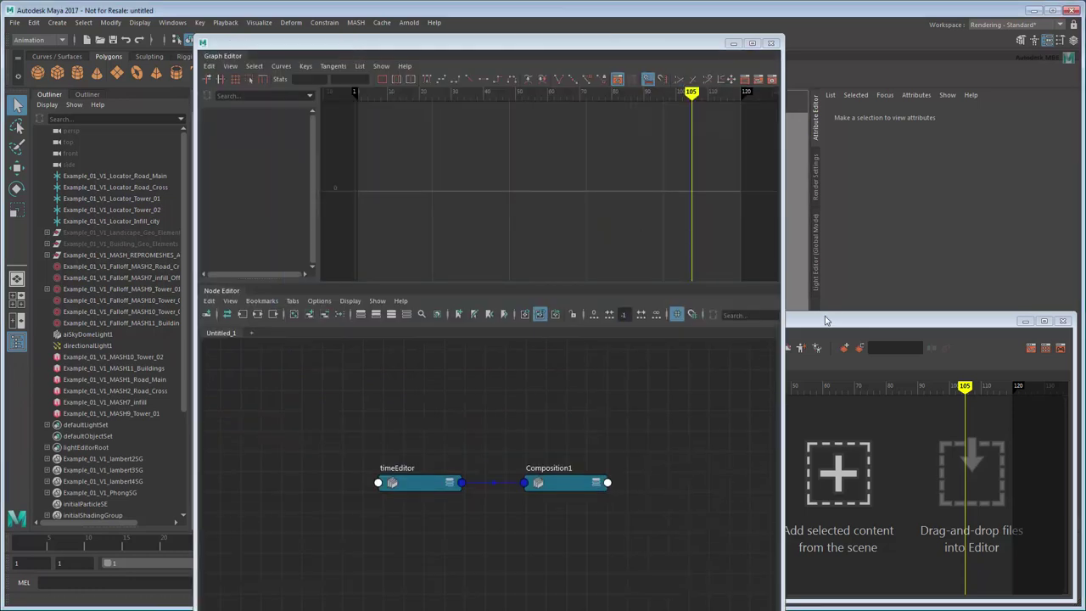
{"action": "left_click_drag", "start_coordinate": [830, 322], "coordinate": [481, 61]}
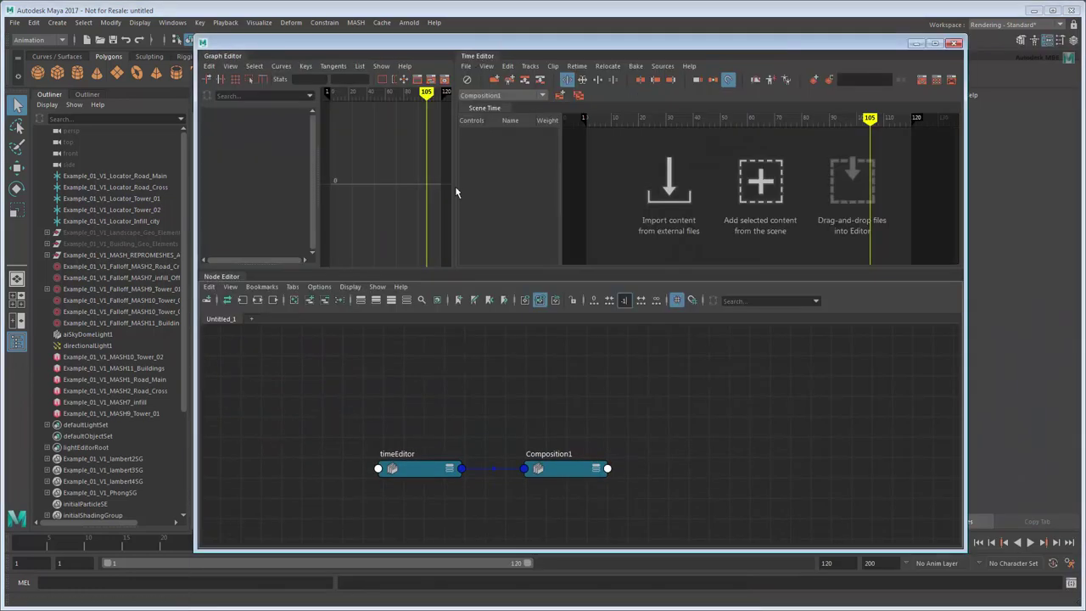
{"action": "left_click_drag", "start_coordinate": [455, 186], "coordinate": [543, 190]}
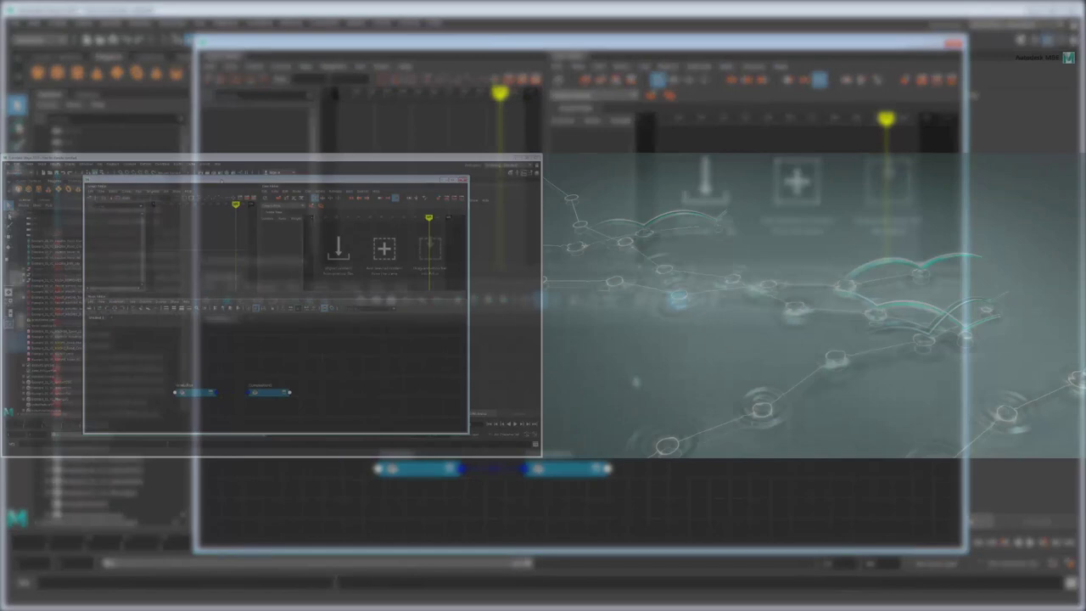